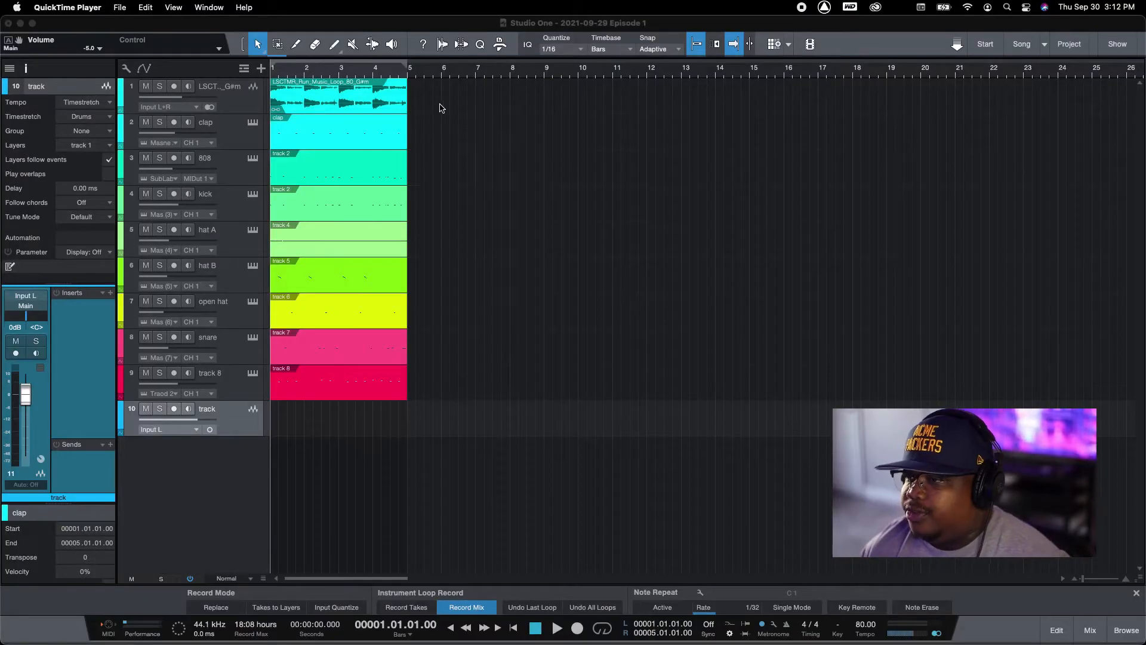
# Select all the events and duplicate the four-bar loop 15 times so the arrangement extends to bar 65.
pyautogui.click(440, 107)
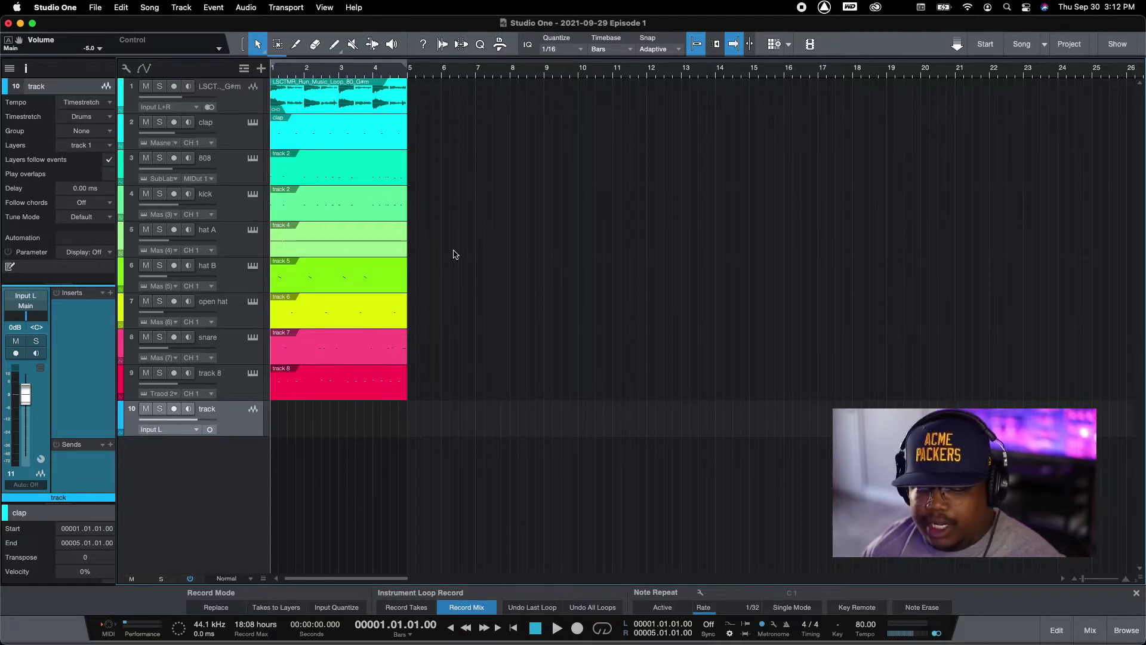
pyautogui.press('super+a')
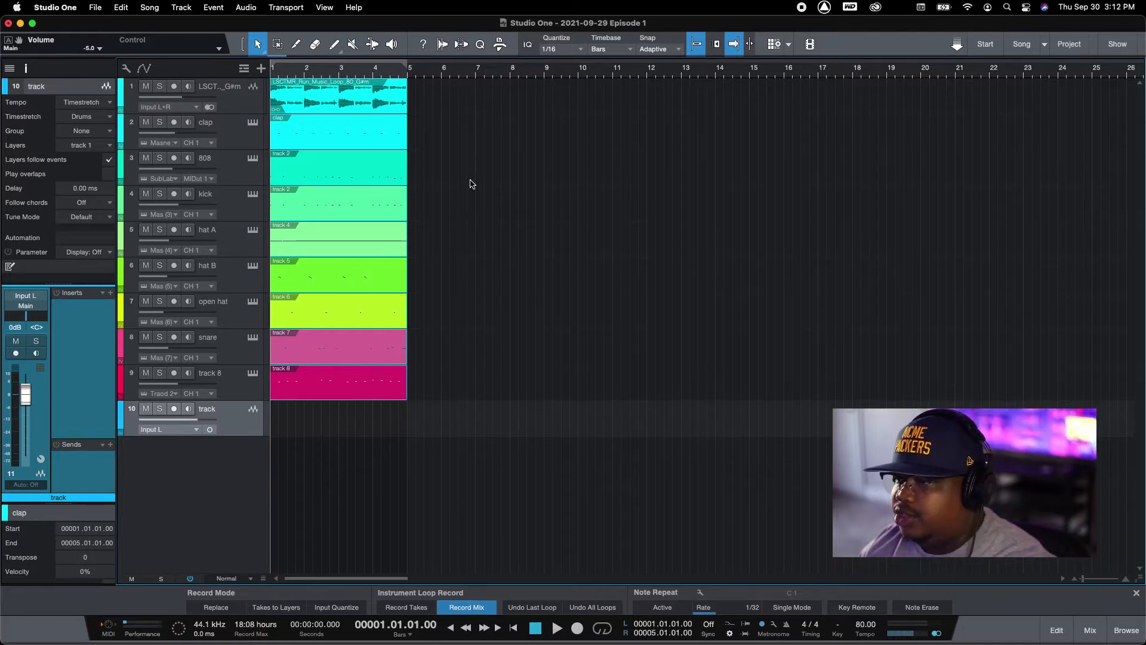
pyautogui.press('d')
pyautogui.press('d')
pyautogui.press('d')
pyautogui.press('d')
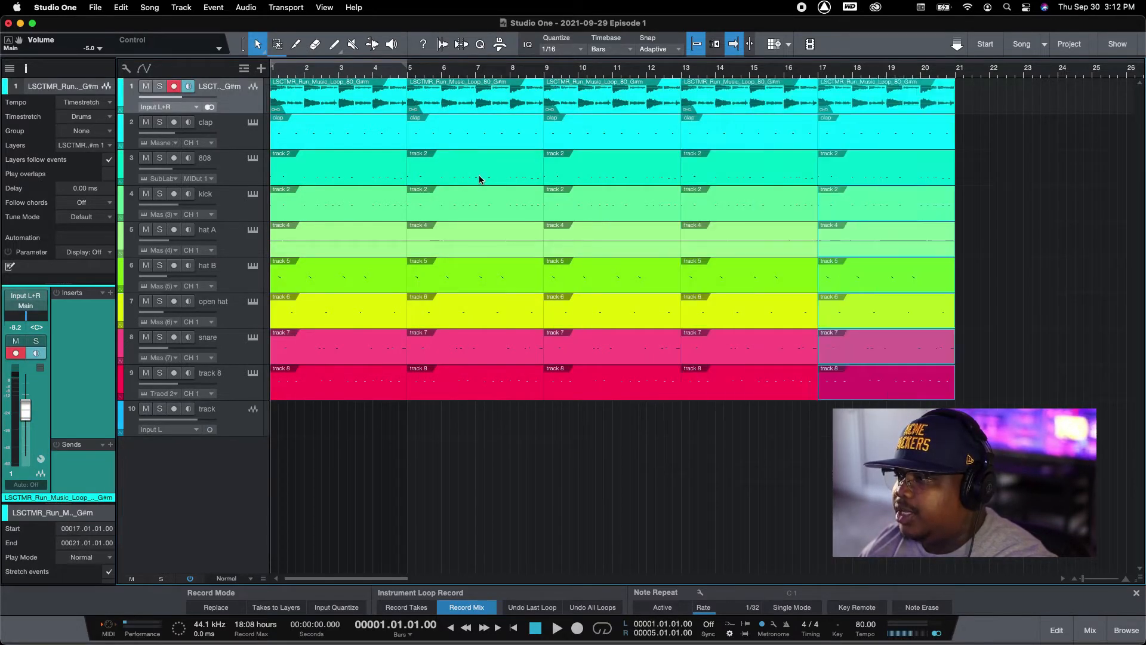
pyautogui.press('d')
pyautogui.press('d')
pyautogui.press('d')
pyautogui.press('d')
pyautogui.press('d')
pyautogui.press('d')
pyautogui.press('d')
pyautogui.press('d')
pyautogui.press('d')
pyautogui.press('d')
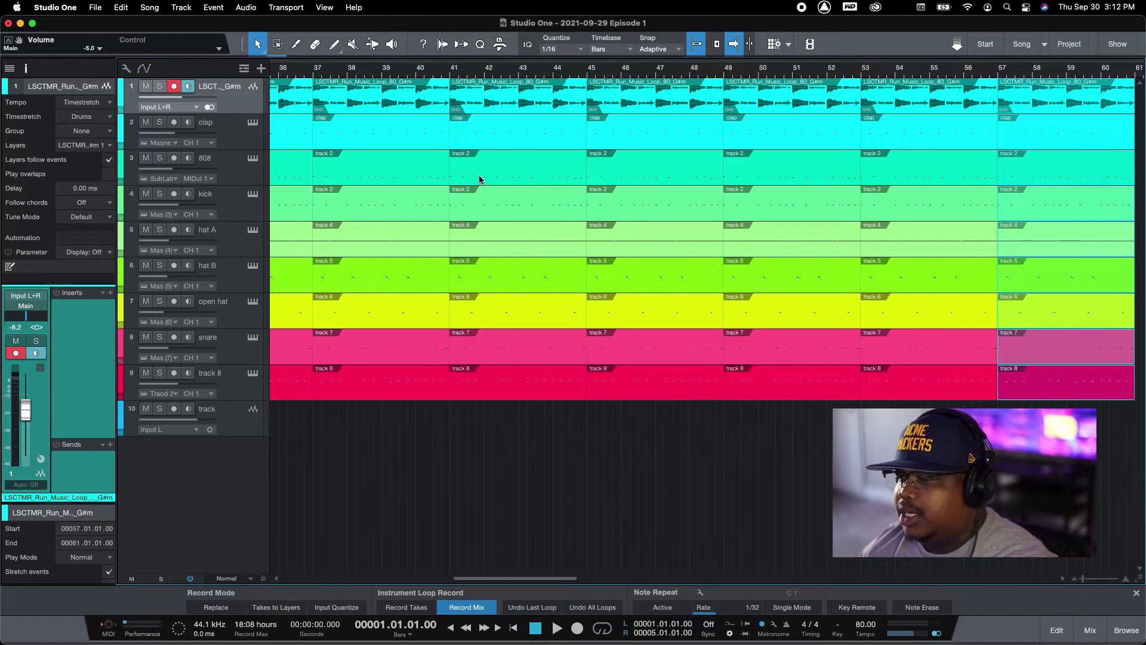
pyautogui.press('d')
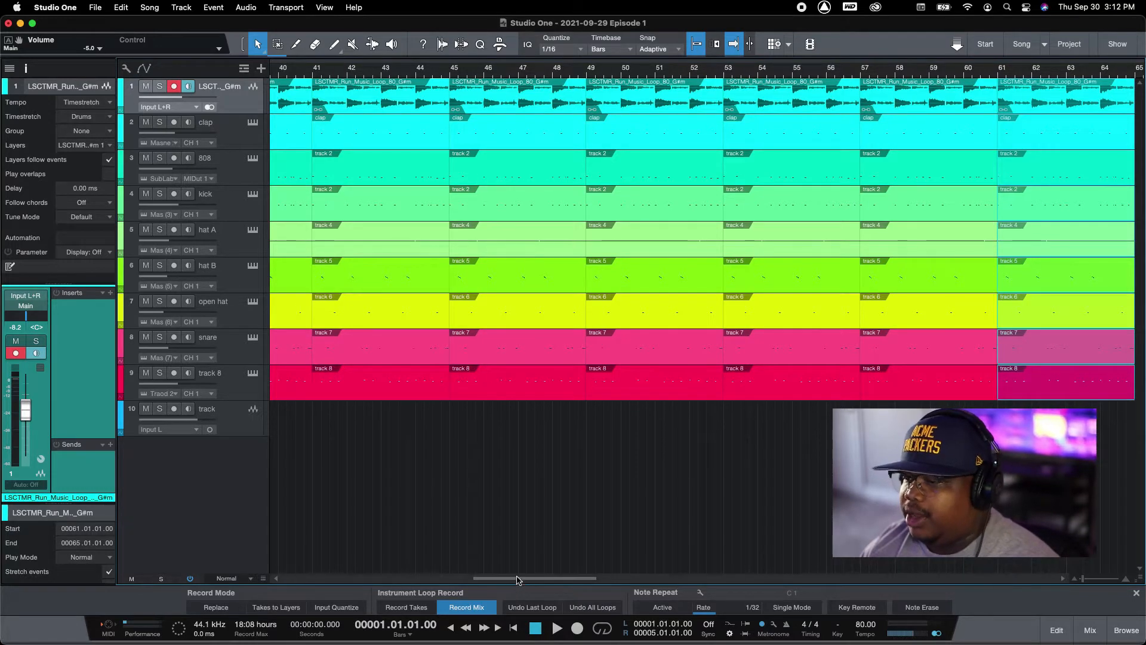
# Loop bars 1 to 5 and play the full arrangement from the start to audition it.
pyautogui.moveTo(517, 579); pyautogui.dragTo(238, 552)
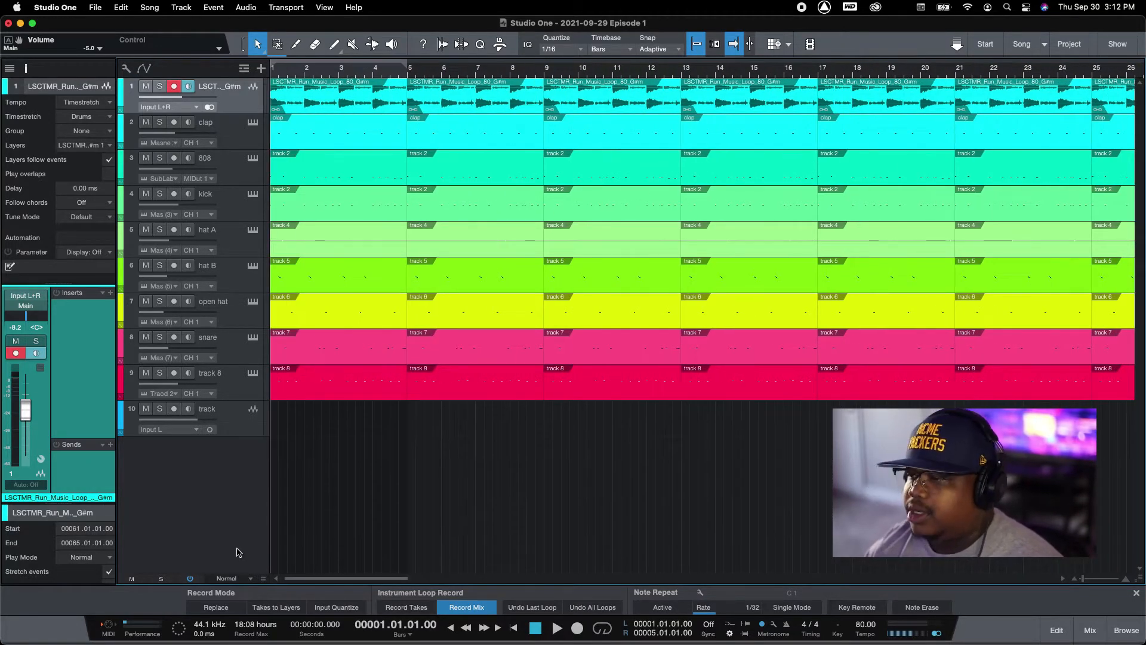
pyautogui.press('z')
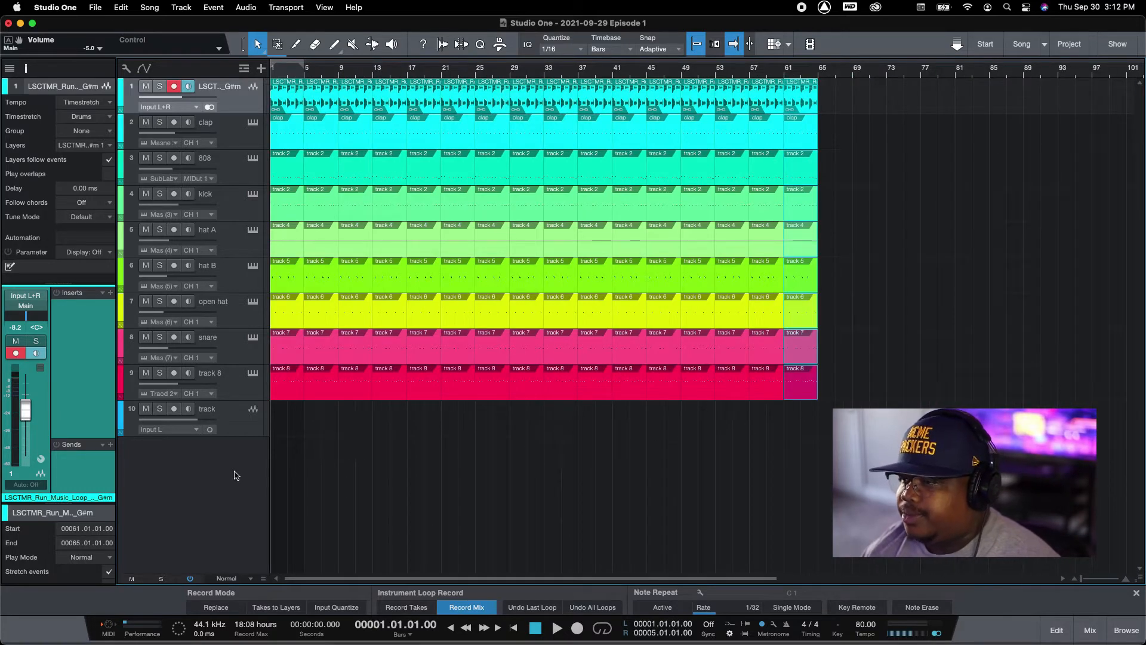
pyautogui.press('e')
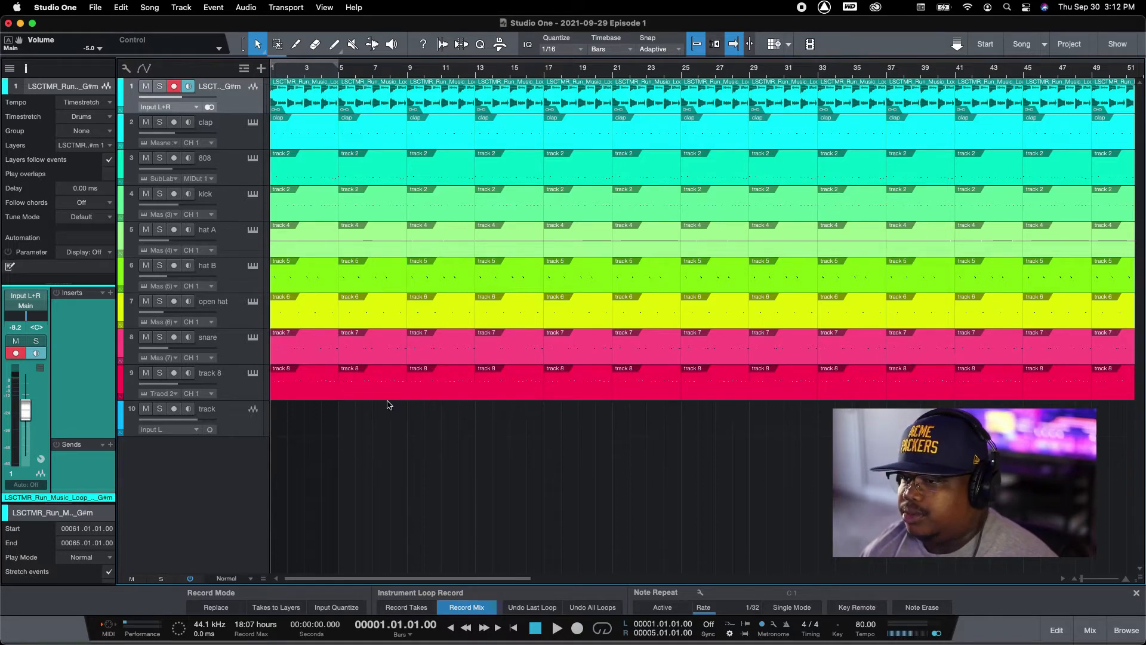
pyautogui.click(303, 62)
pyautogui.press('space')
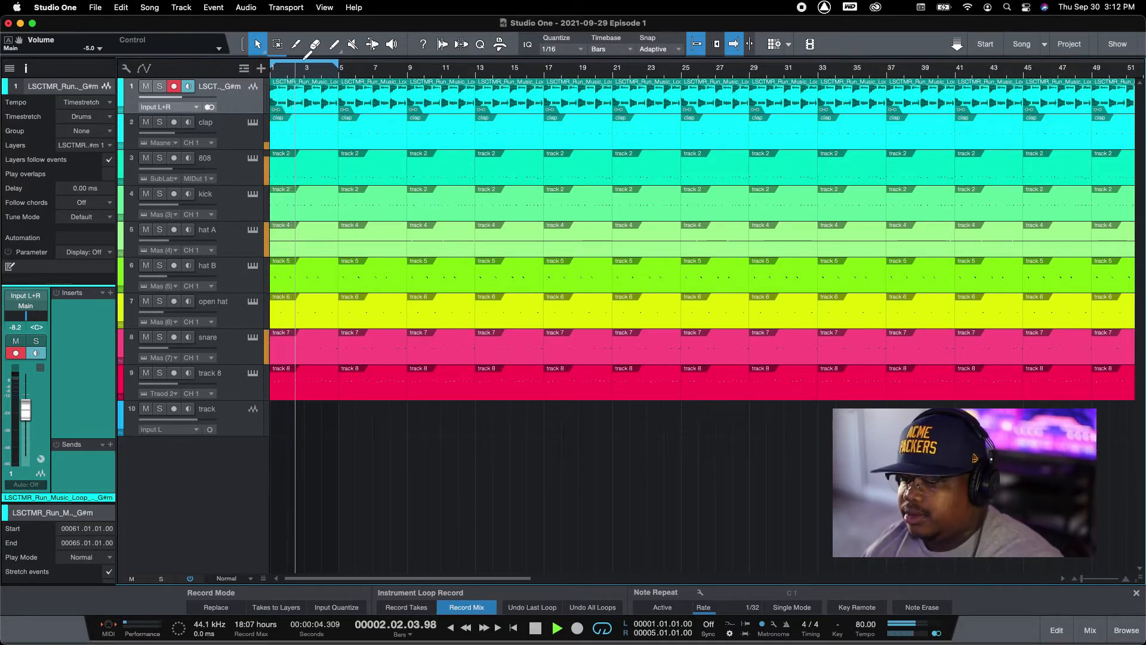
pyautogui.press('space')
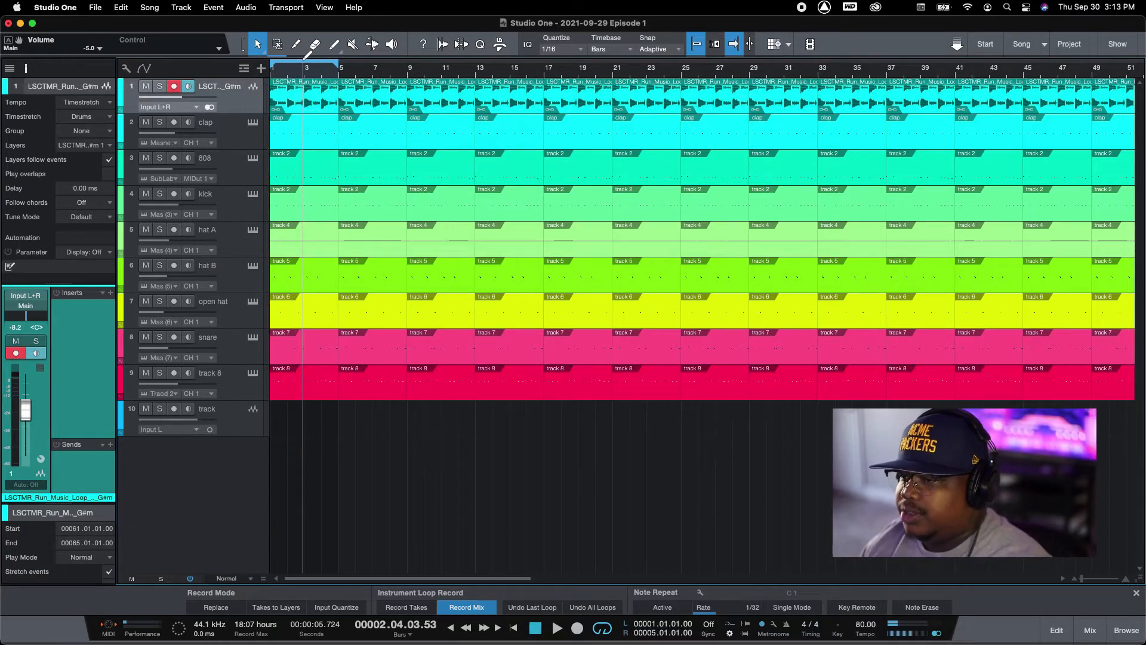
pyautogui.press(',')
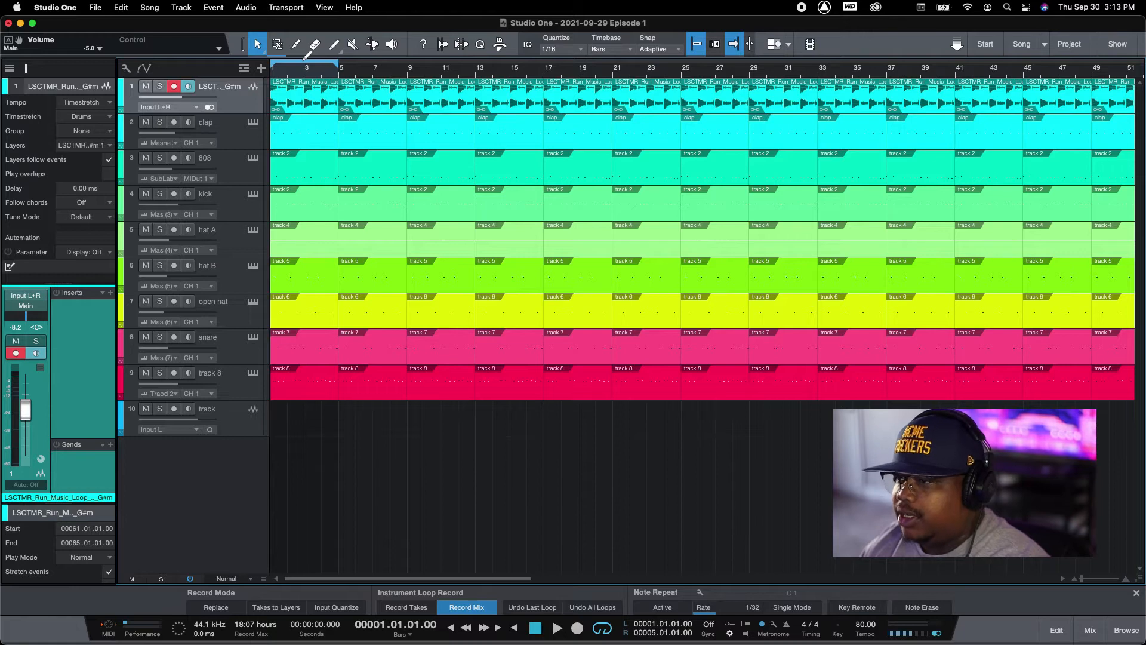
pyautogui.press('space')
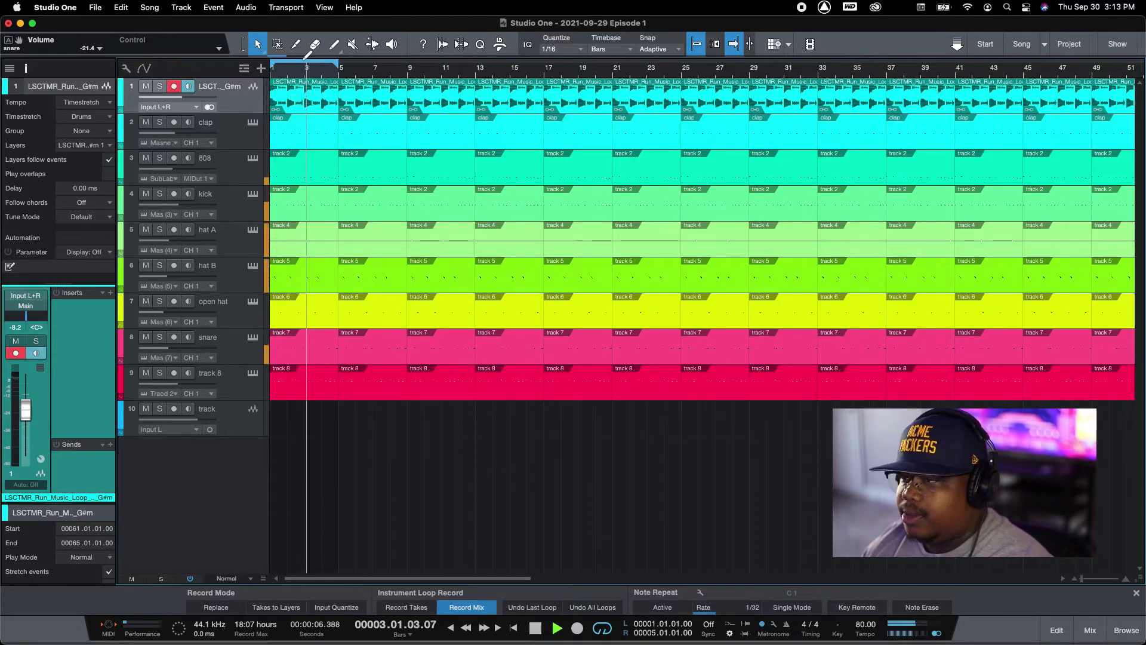
pyautogui.press('space')
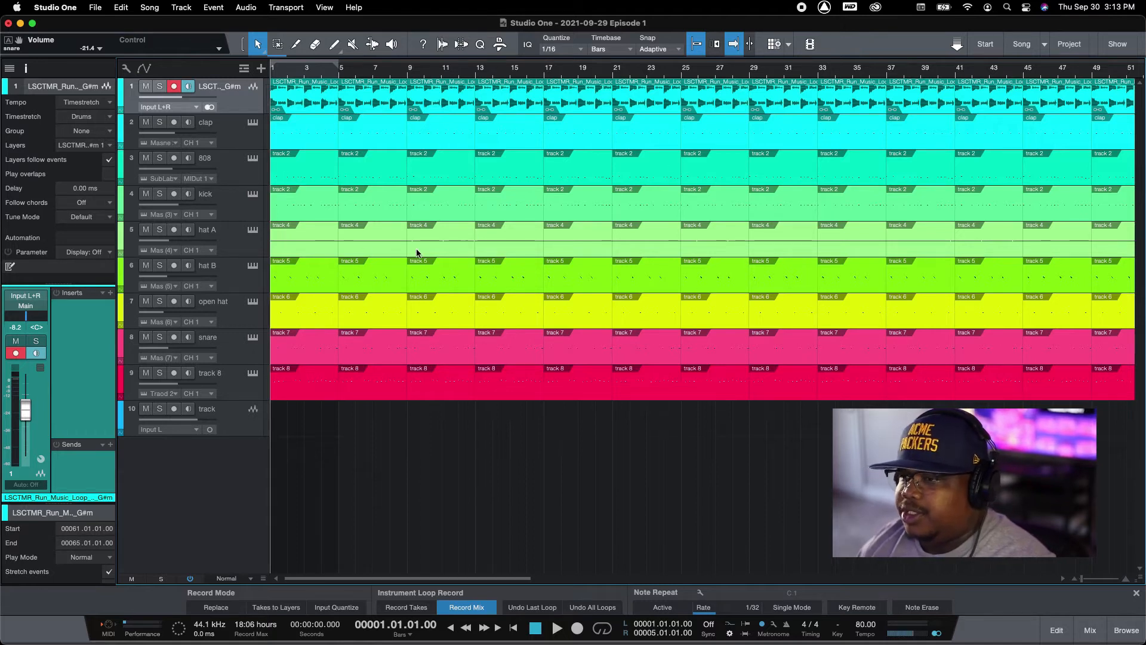
# Mute the events in bars 1 to 9 on every track from 808 down to track 8.
pyautogui.click(303, 142)
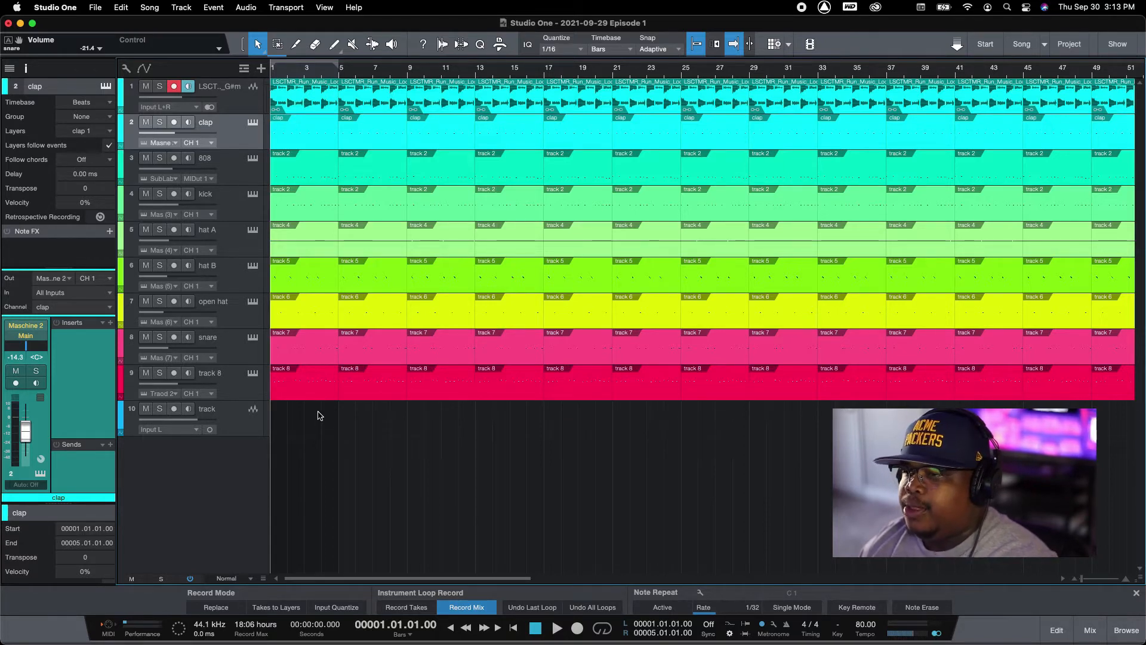
pyautogui.moveTo(319, 425); pyautogui.dragTo(381, 154)
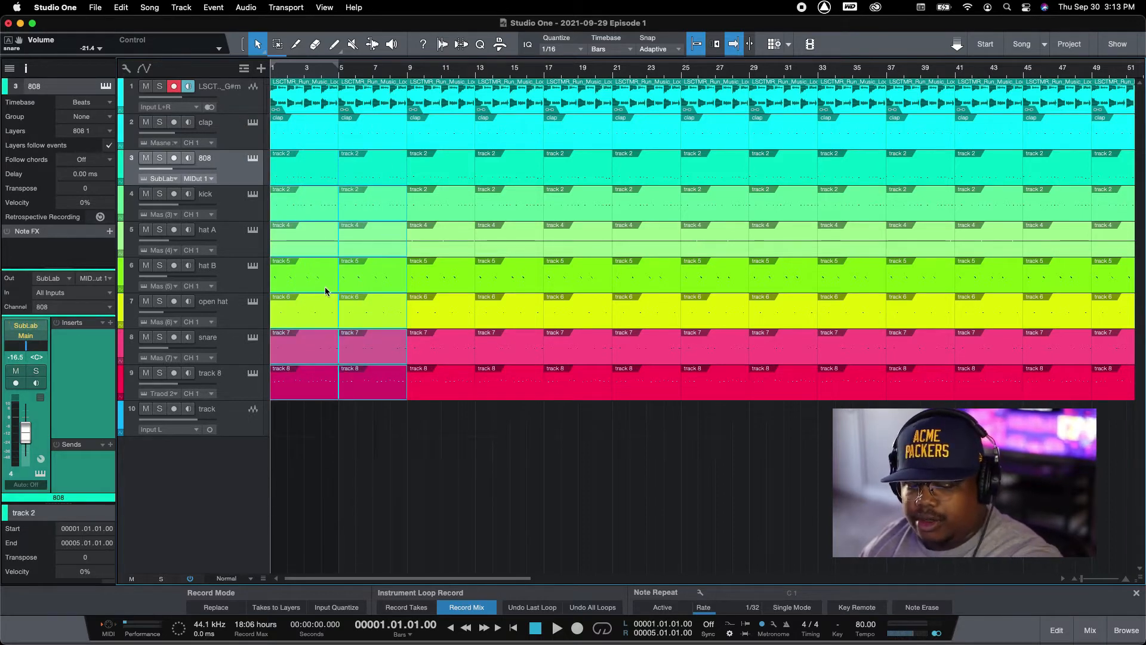
pyautogui.hotkey('shift', 'm')
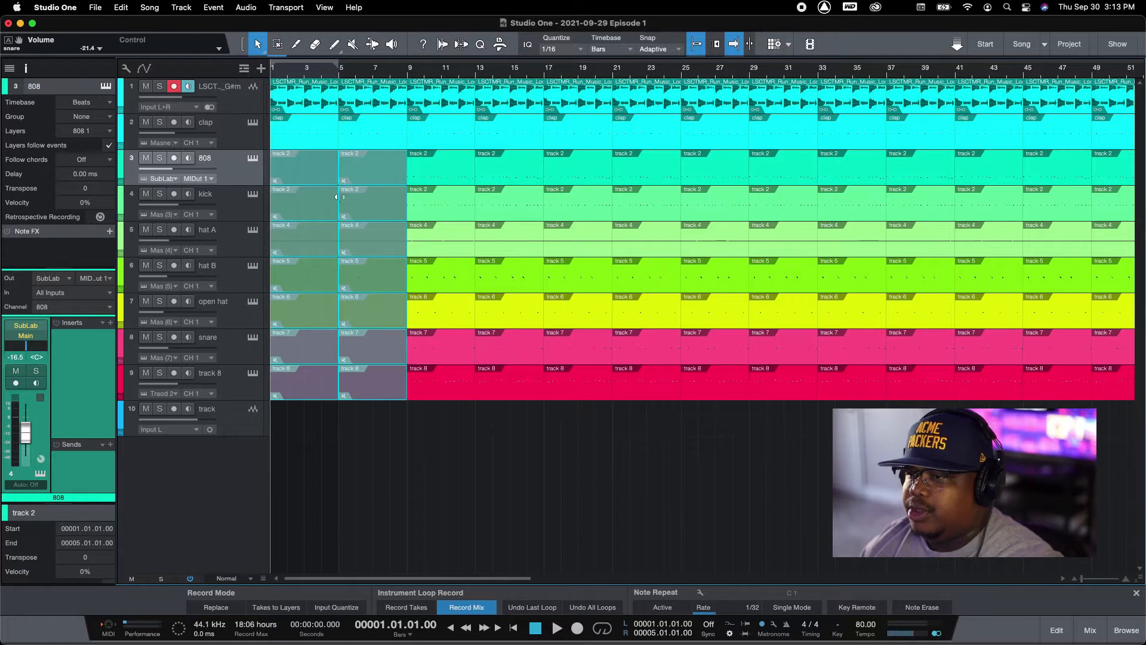
# Mute the two clap events in bars 1 to 9 and play back the intro from bar 1.
pyautogui.click(322, 141)
pyautogui.hotkey('shift', 'm')
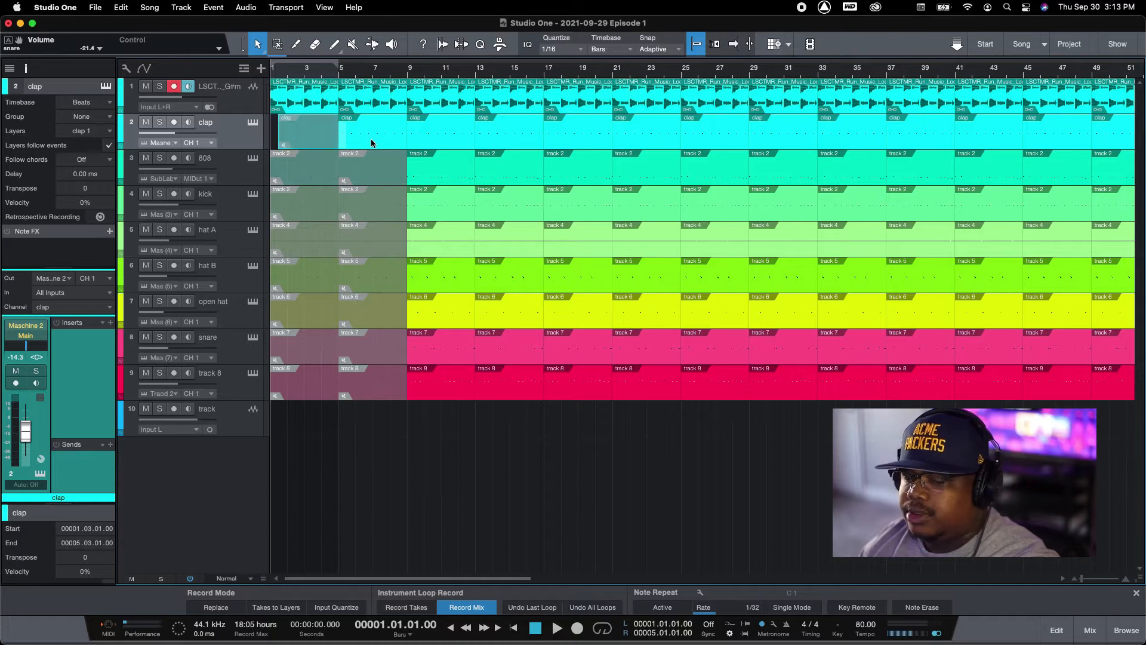
pyautogui.press('super+z')
pyautogui.press('super+z')
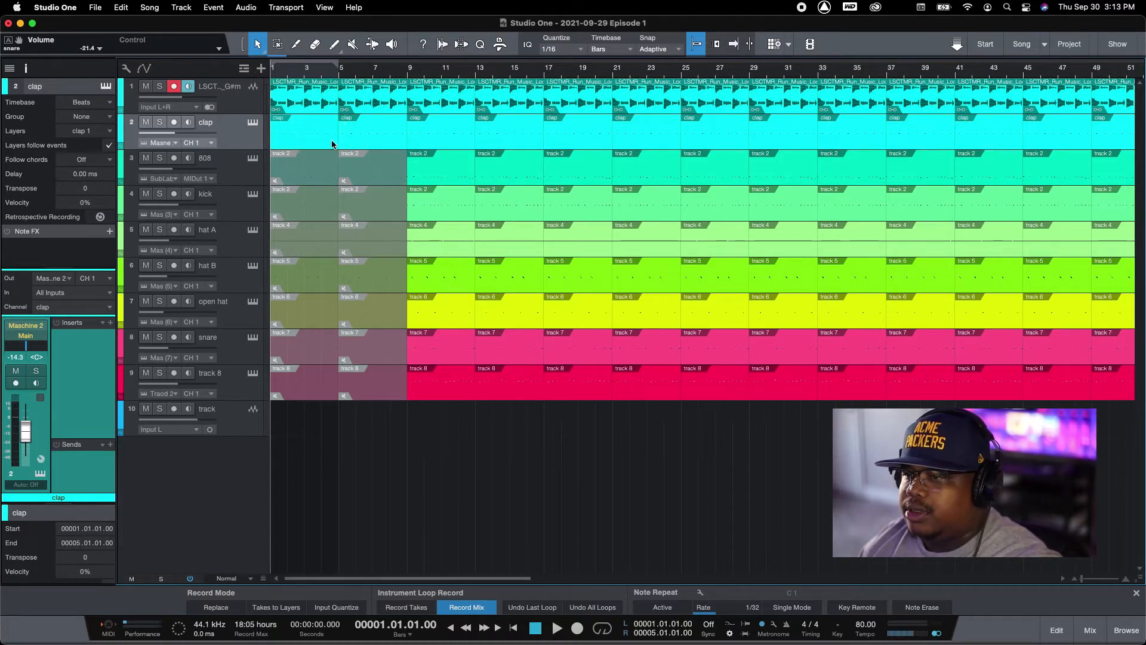
pyautogui.hotkey('shift', 'm')
pyautogui.click(363, 140)
pyautogui.hotkey('shift', 'm')
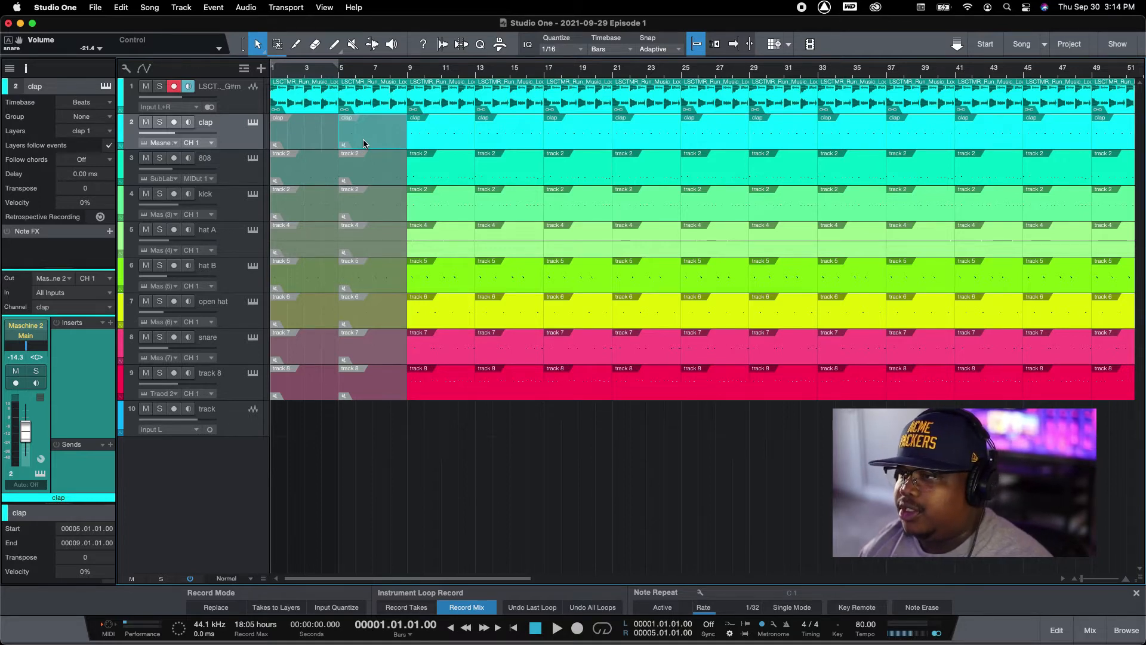
pyautogui.press('space')
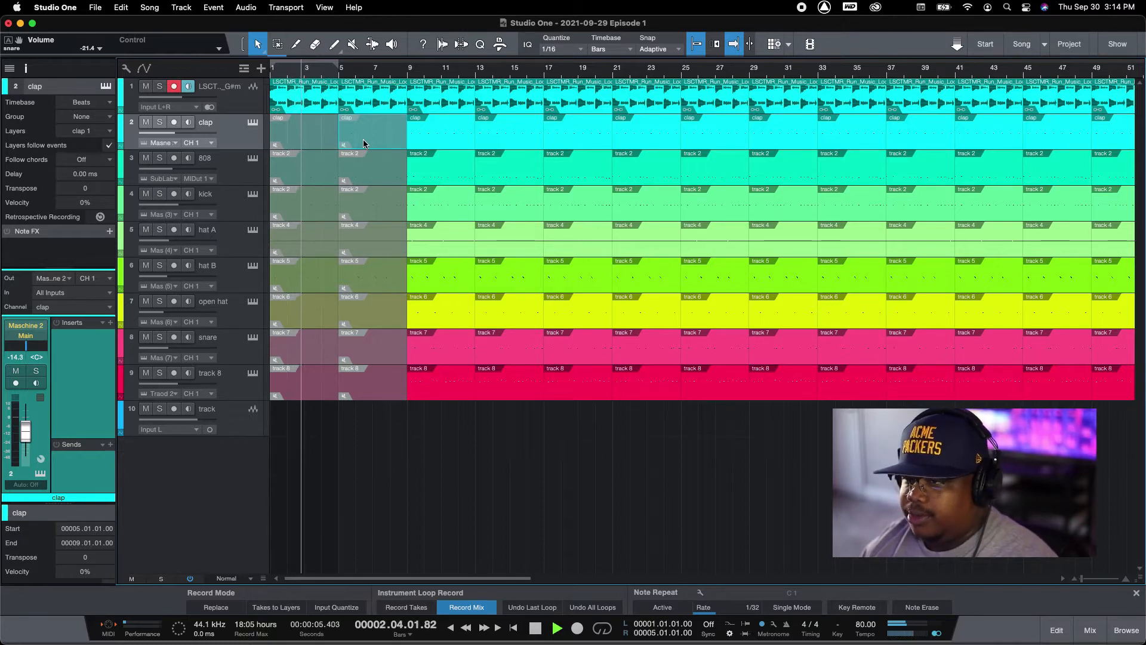
pyautogui.press('space')
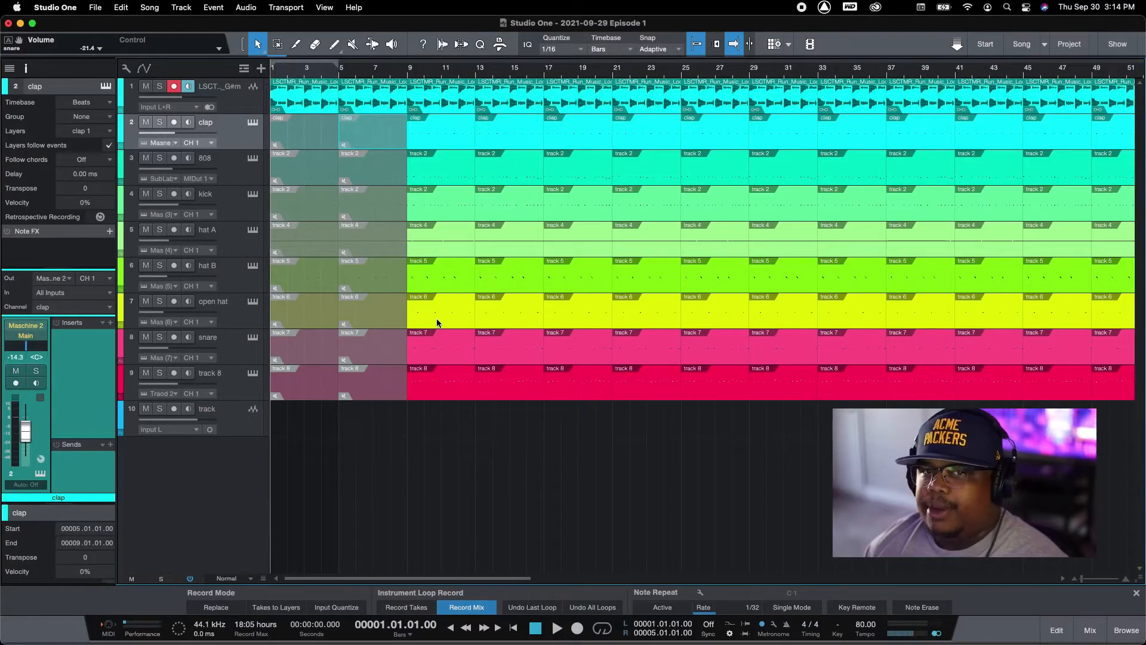
# Mute the four open hat events between bars 9 and 25.
pyautogui.click(443, 323)
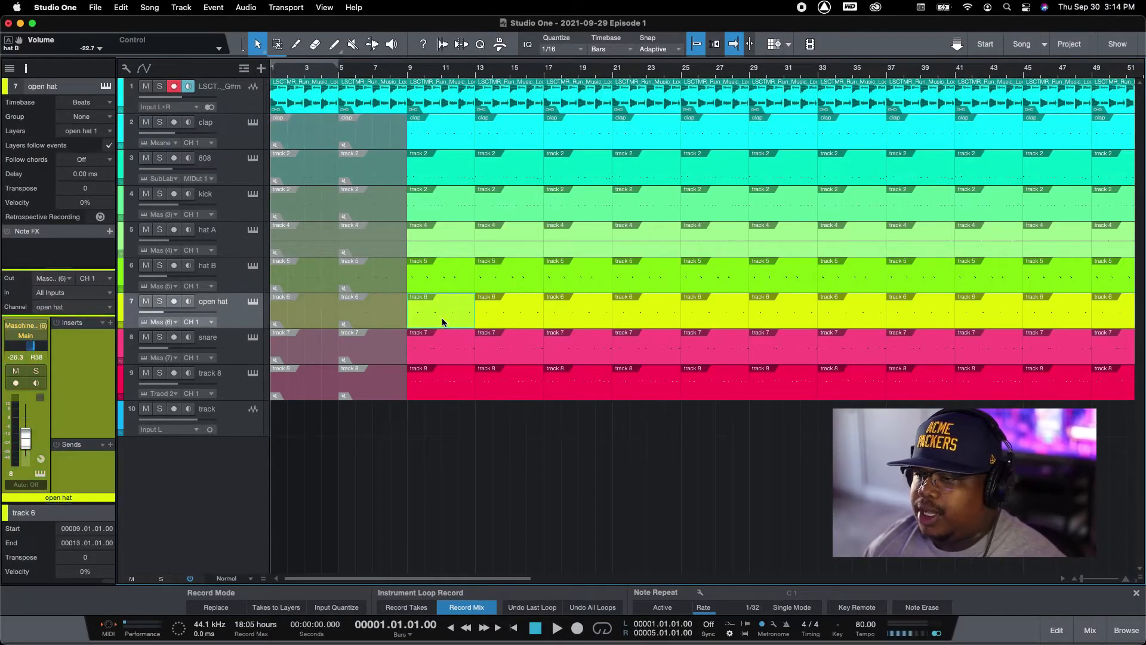
pyautogui.hotkey('shift', 'm')
pyautogui.click(498, 320)
pyautogui.hotkey('shift', 'm')
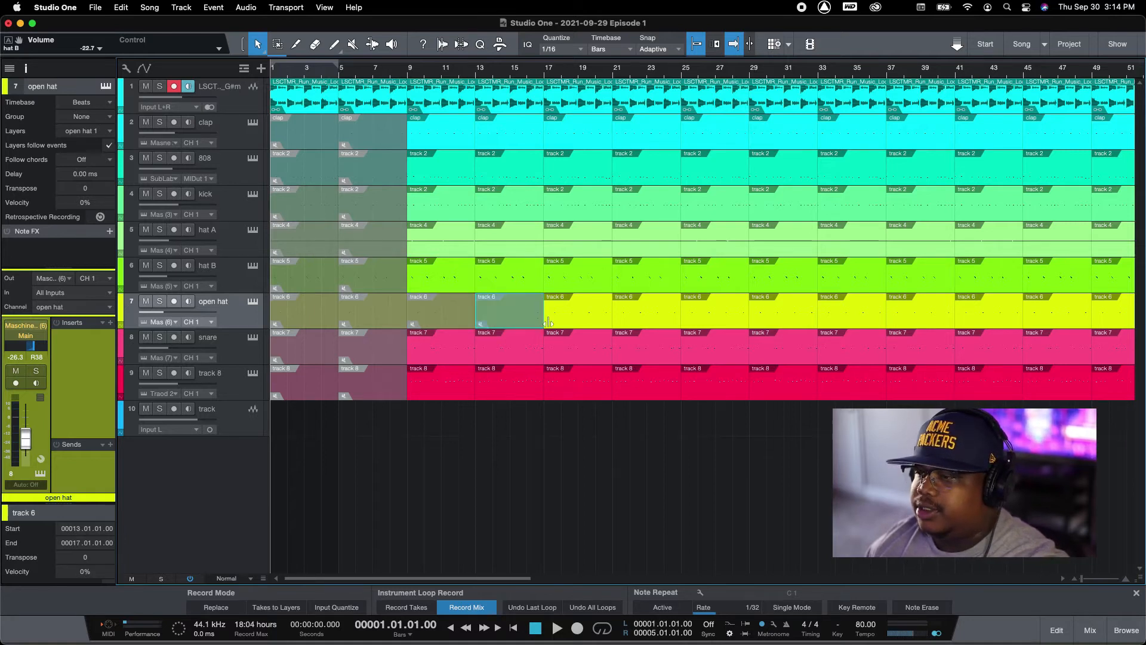
pyautogui.click(560, 321)
pyautogui.hotkey('shift', 'm')
pyautogui.click(645, 320)
pyautogui.hotkey('shift', 'm')
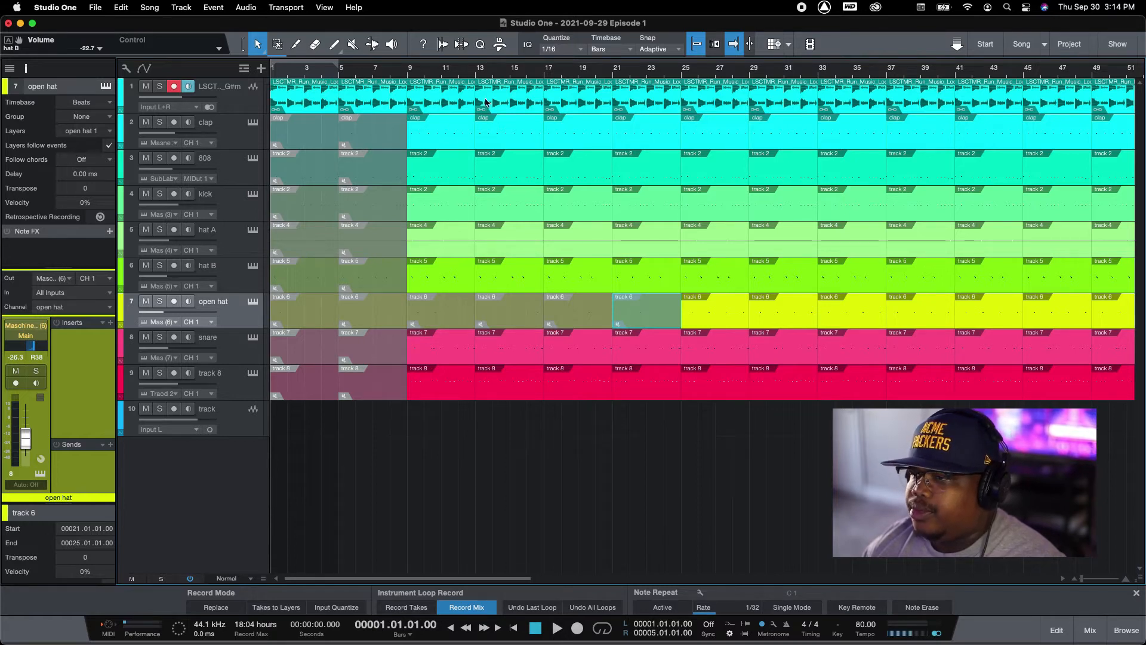
# Play the section from bar 9 to check it without the open hat.
pyautogui.click(405, 76)
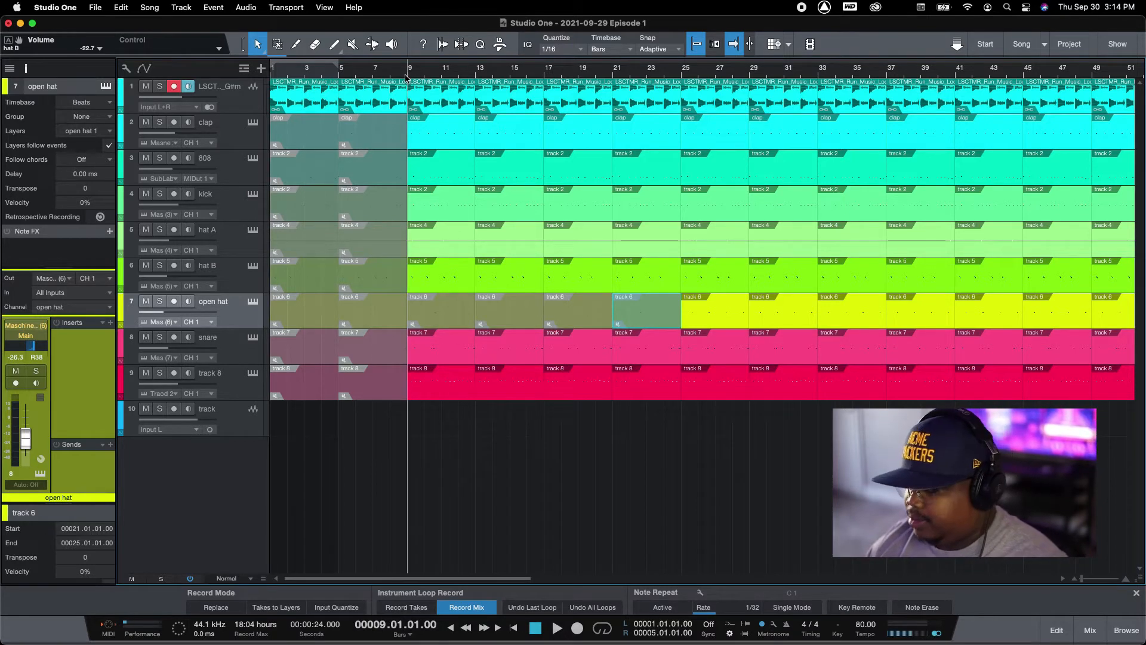
pyautogui.press('space')
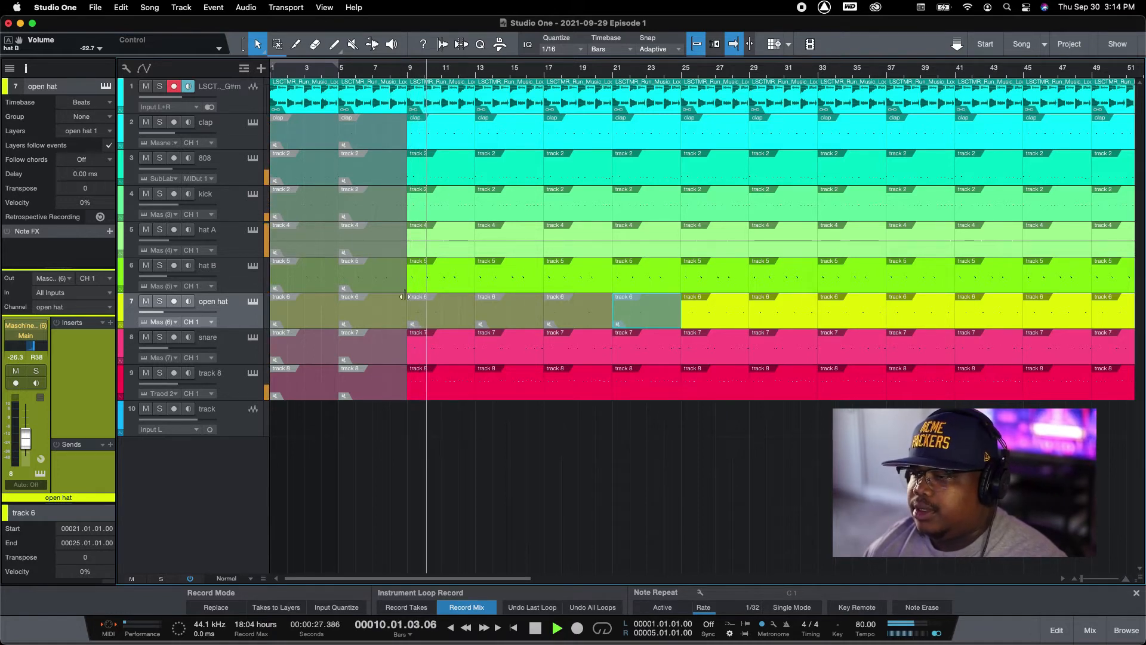
pyautogui.press('space')
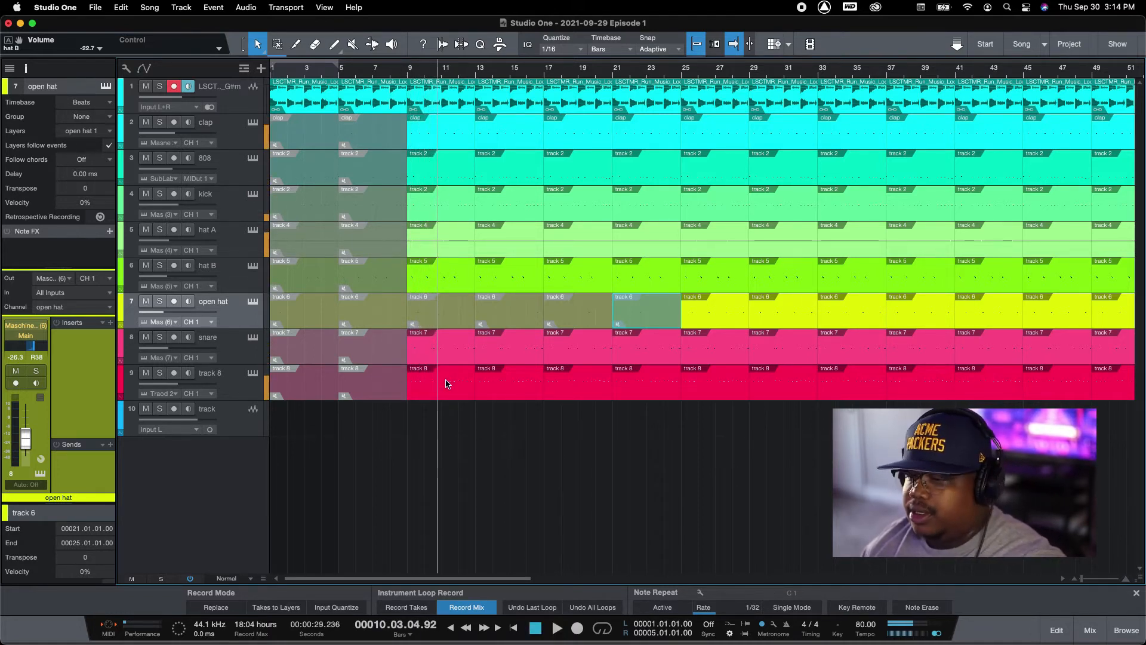
# Mute the four events on track 8 between bars 9 and 25, and play back the section from bar 9.
pyautogui.click(452, 398)
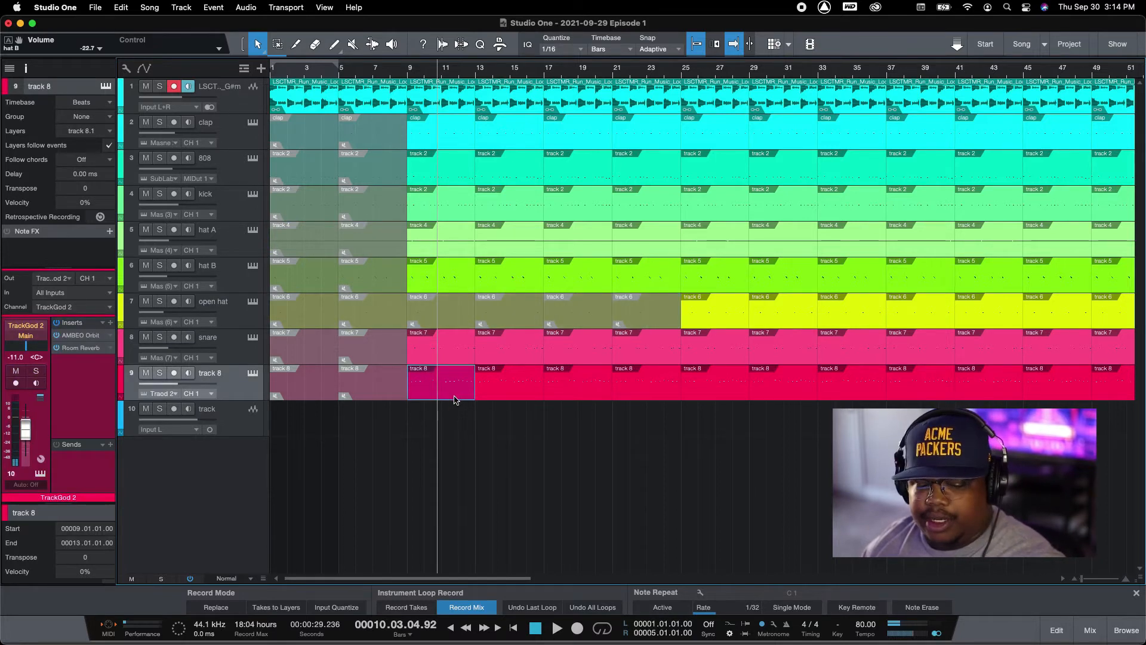
pyautogui.keyDown('shift'); pyautogui.click(501, 394); pyautogui.keyUp('shift')
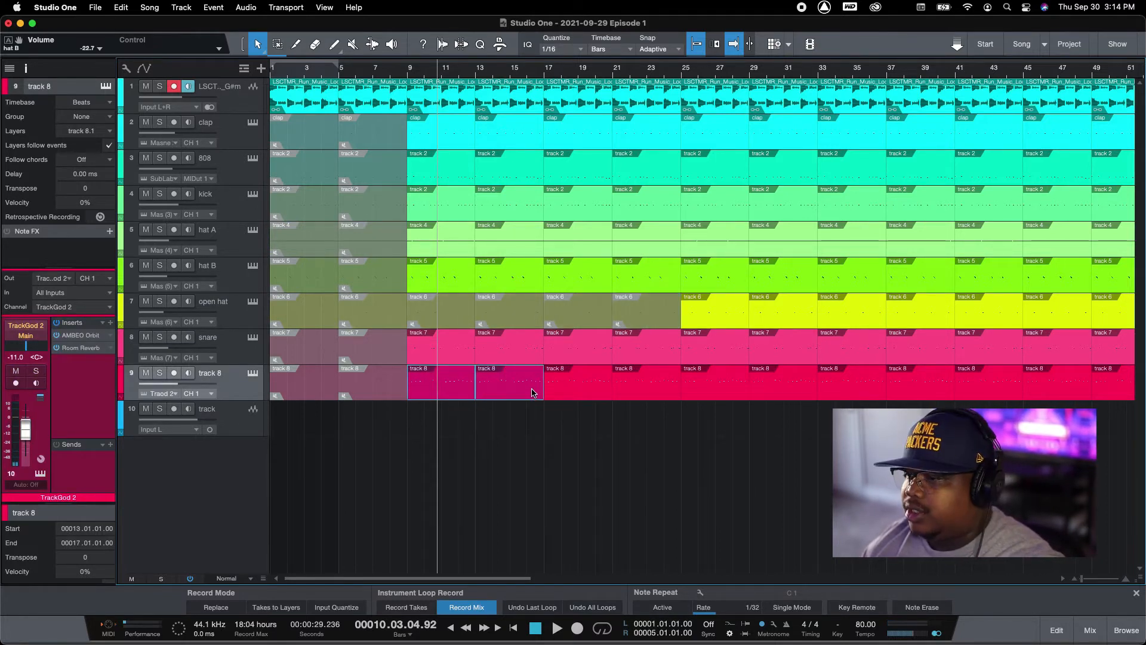
pyautogui.keyDown('shift'); pyautogui.click(563, 385); pyautogui.keyUp('shift')
pyautogui.keyDown('shift'); pyautogui.click(624, 396); pyautogui.keyUp('shift')
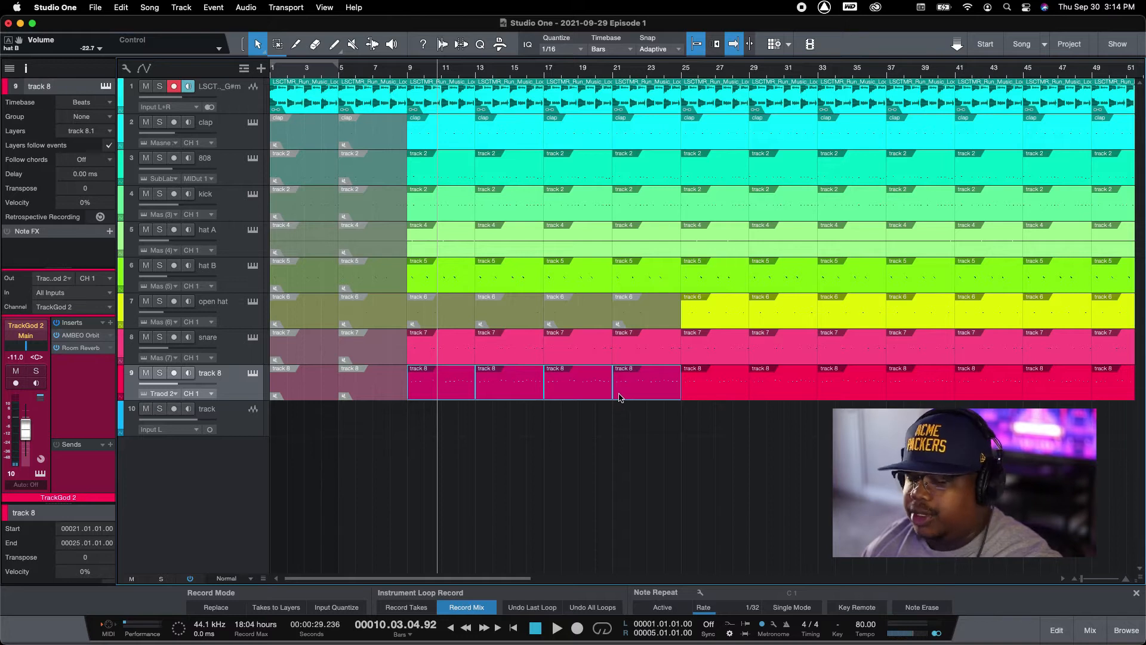
pyautogui.hotkey('shift', 'm')
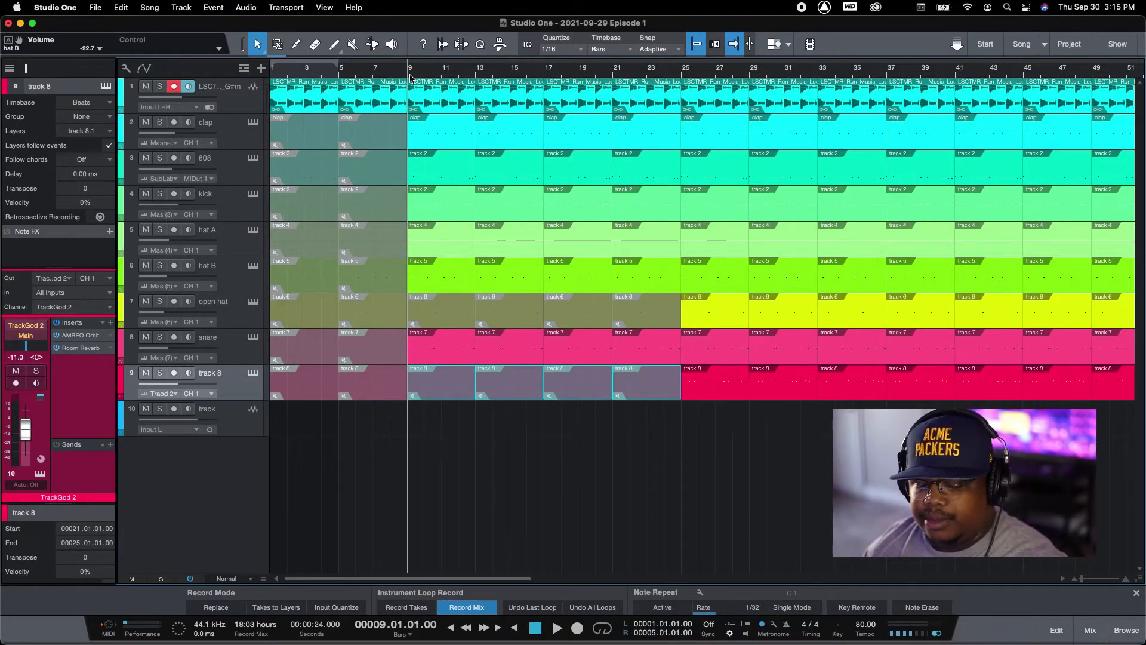
pyautogui.press('space')
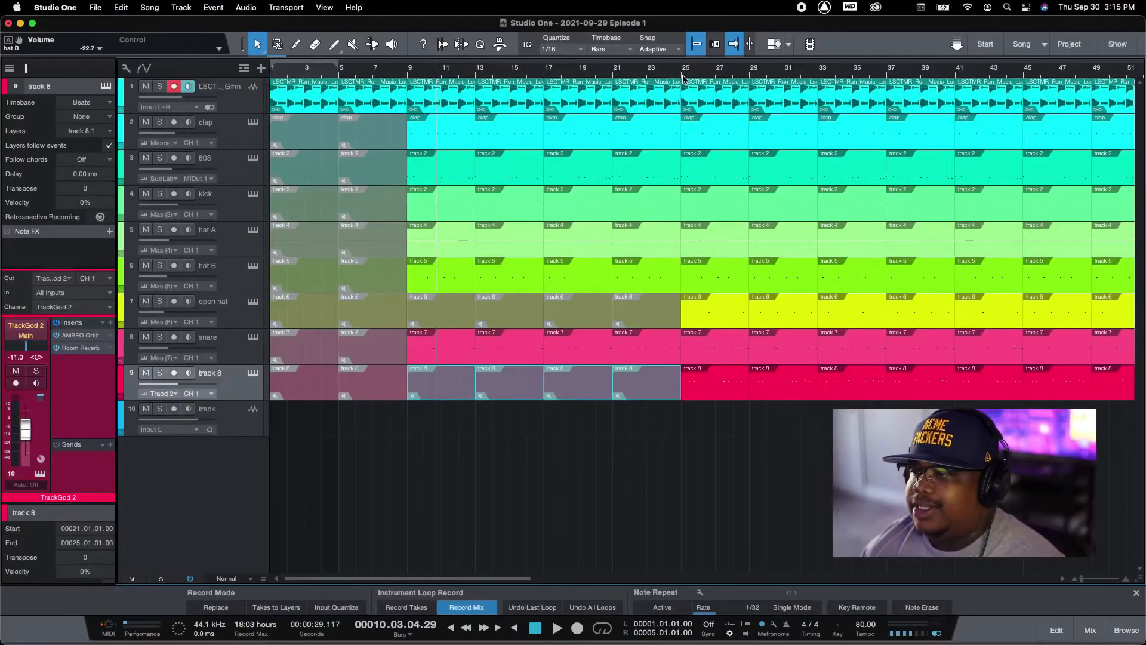
# Mute the clap, 808, kick, hat A, hat B and snare events between bars 21 and 25.
pyautogui.click(684, 74)
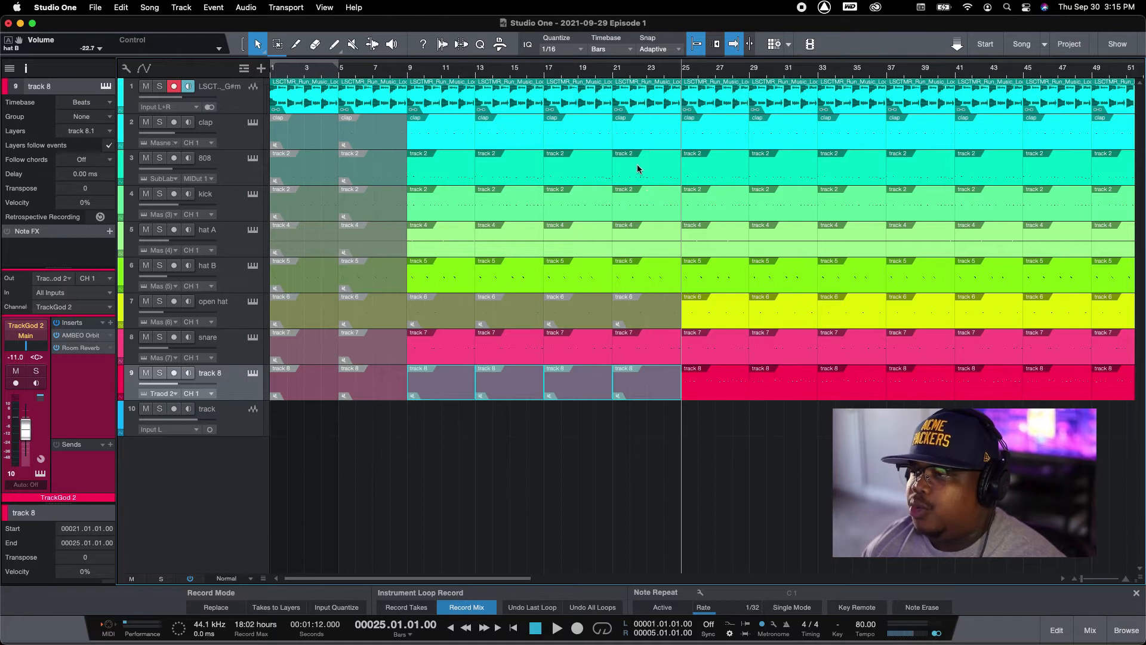
pyautogui.click(668, 139)
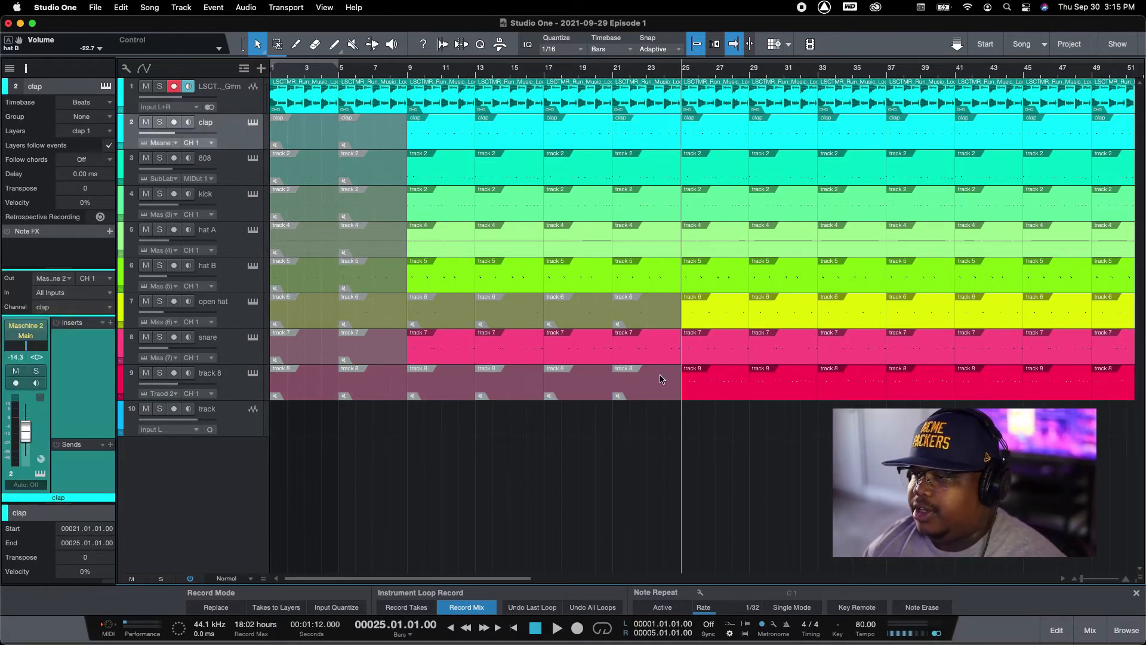
pyautogui.click(649, 346)
pyautogui.click(655, 272)
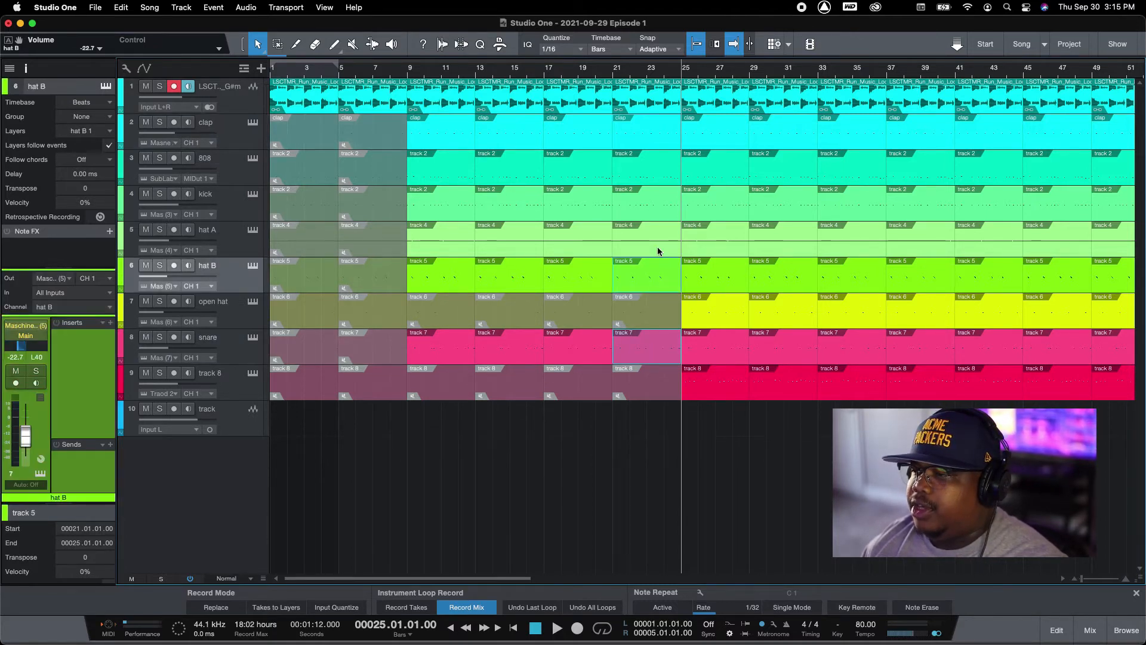
pyautogui.keyDown('shift'); pyautogui.click(657, 246); pyautogui.keyUp('shift')
pyautogui.keyDown('shift'); pyautogui.click(654, 211); pyautogui.keyUp('shift')
pyautogui.keyDown('shift'); pyautogui.click(654, 178); pyautogui.keyUp('shift')
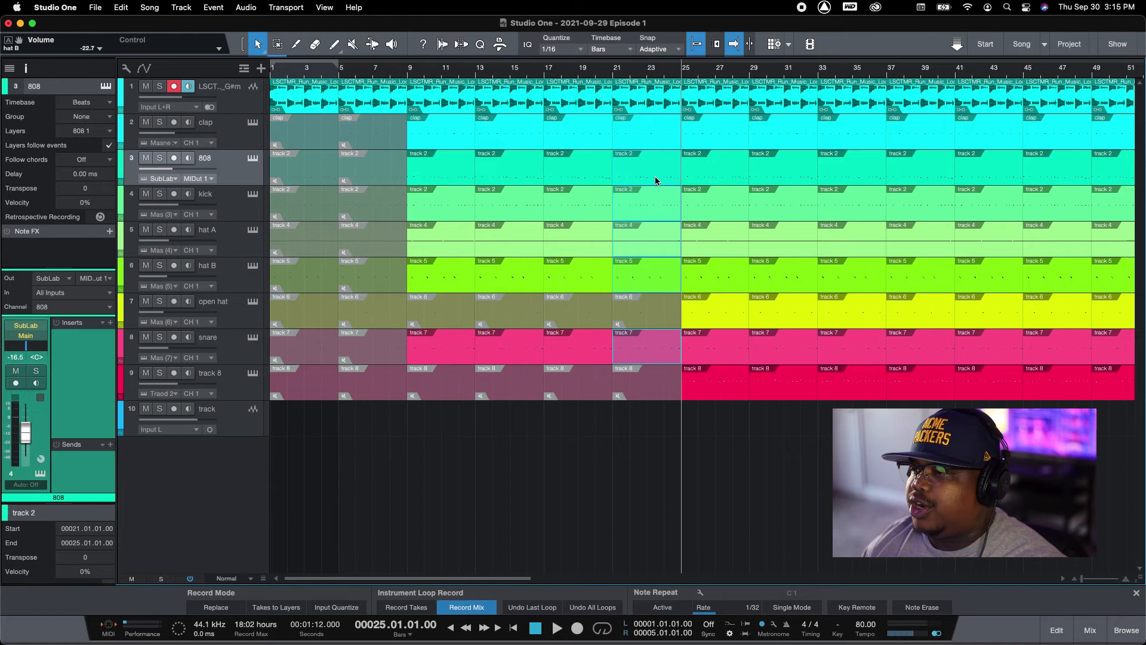
pyautogui.keyDown('shift'); pyautogui.click(656, 140); pyautogui.keyUp('shift')
pyautogui.hotkey('shift', 'm')
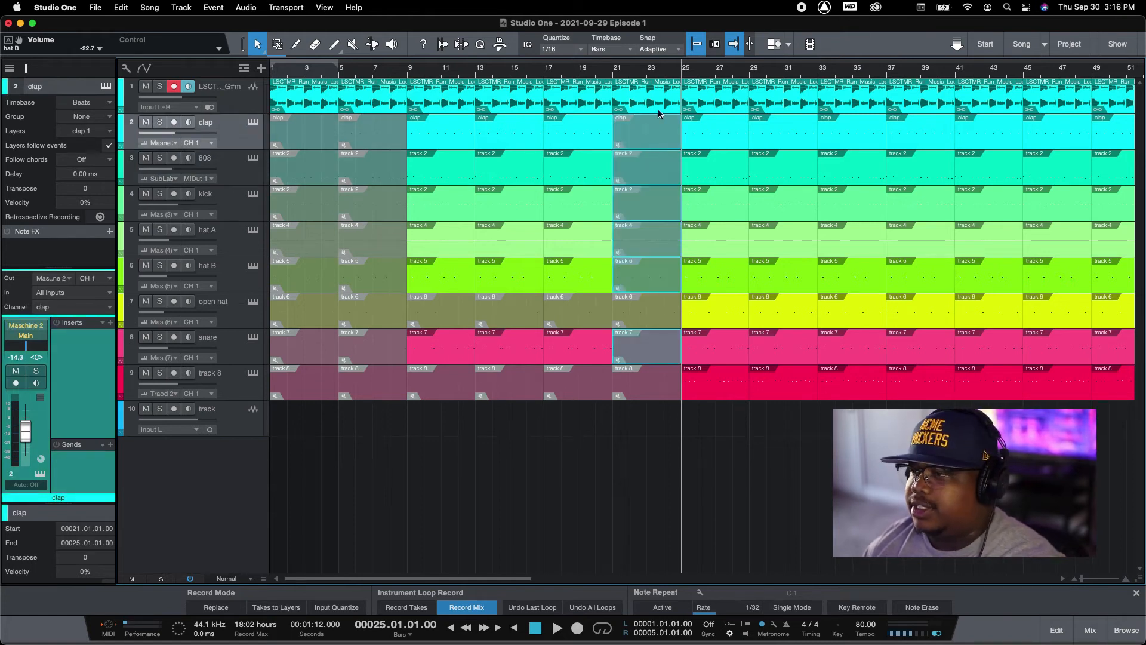
# Play the arrangement from just before bar 21 to check the drum dropout and the return at bar 25.
pyautogui.click(605, 75)
pyautogui.press('space')
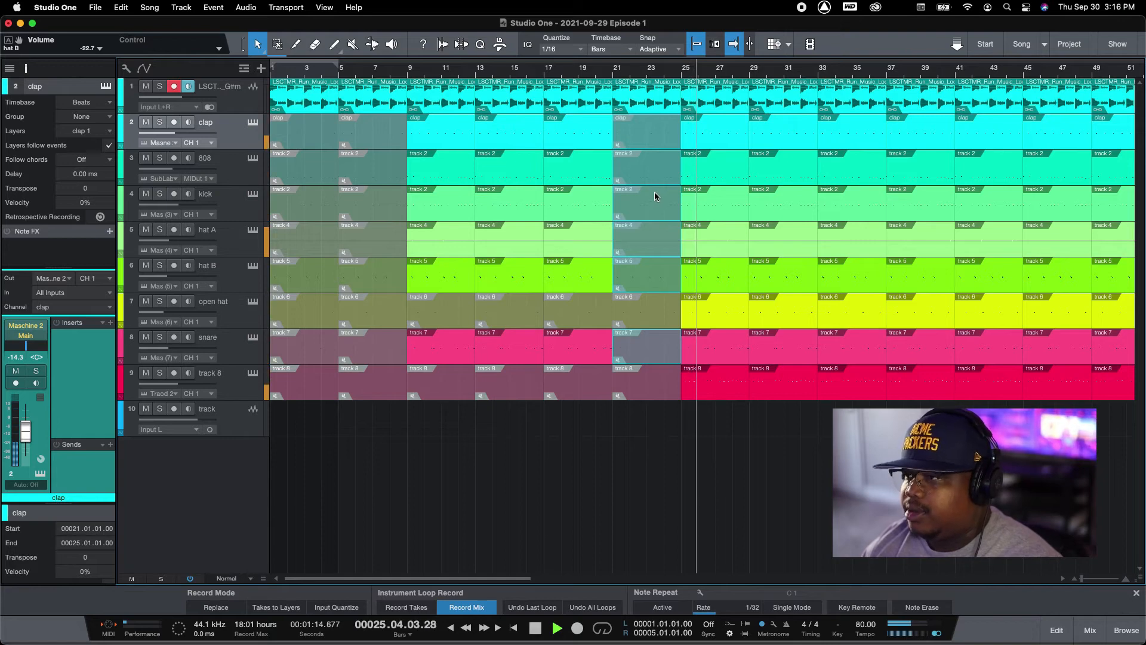
pyautogui.press('space')
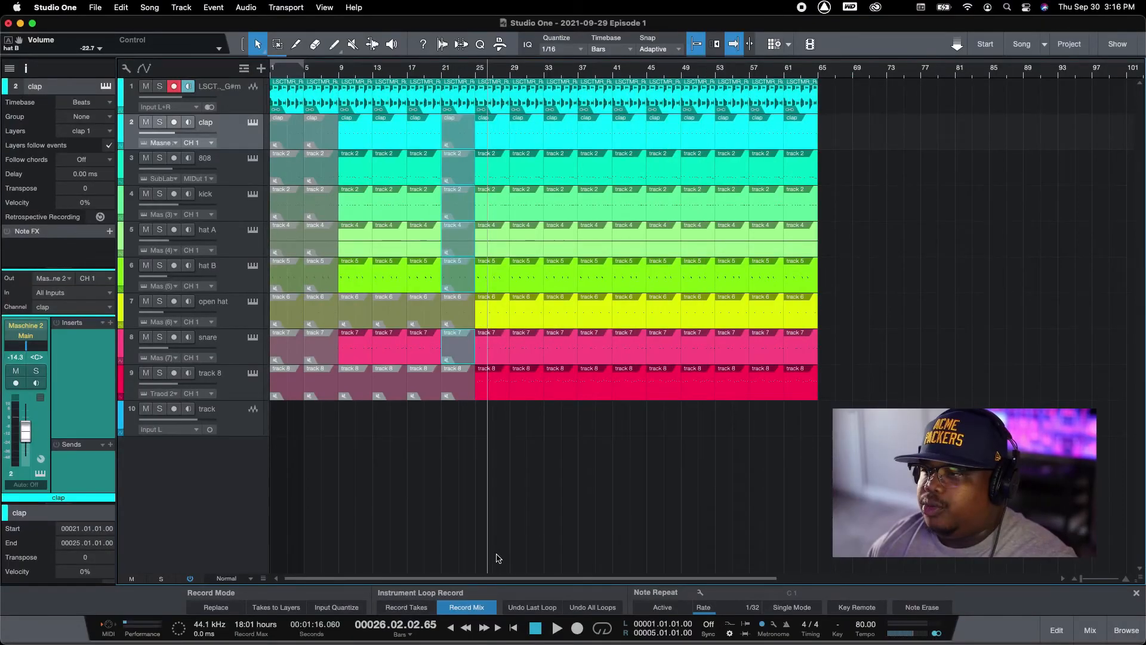
# Mute all eight instrument events from clap to track 8 between bars 33 and 37.
pyautogui.press('e')
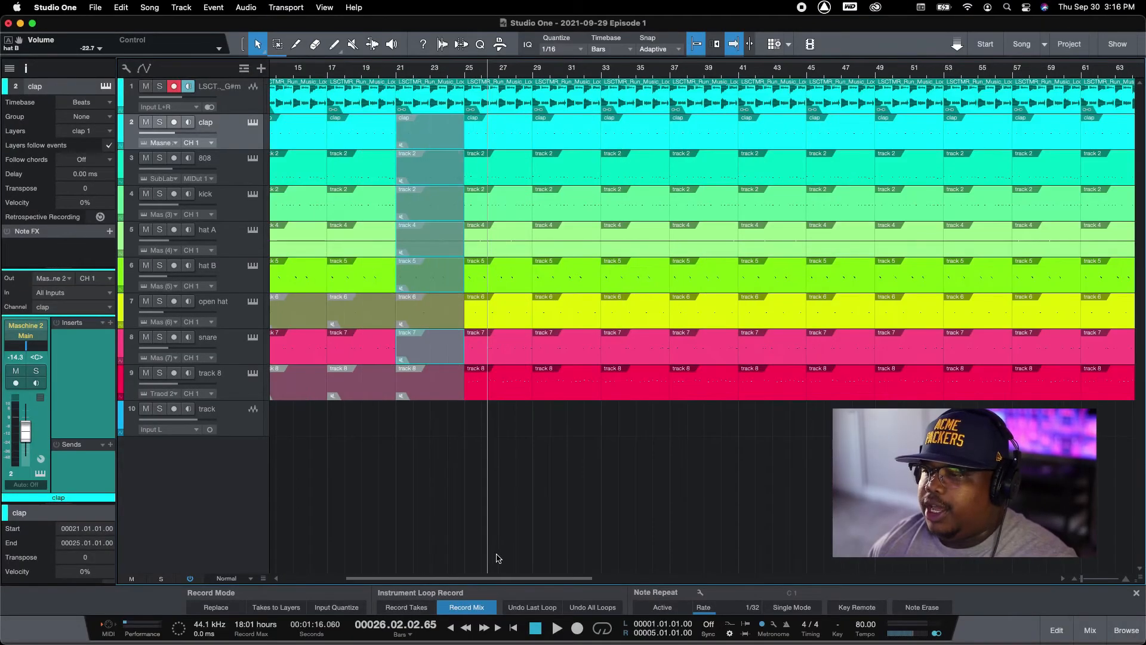
pyautogui.moveTo(523, 582); pyautogui.dragTo(443, 585)
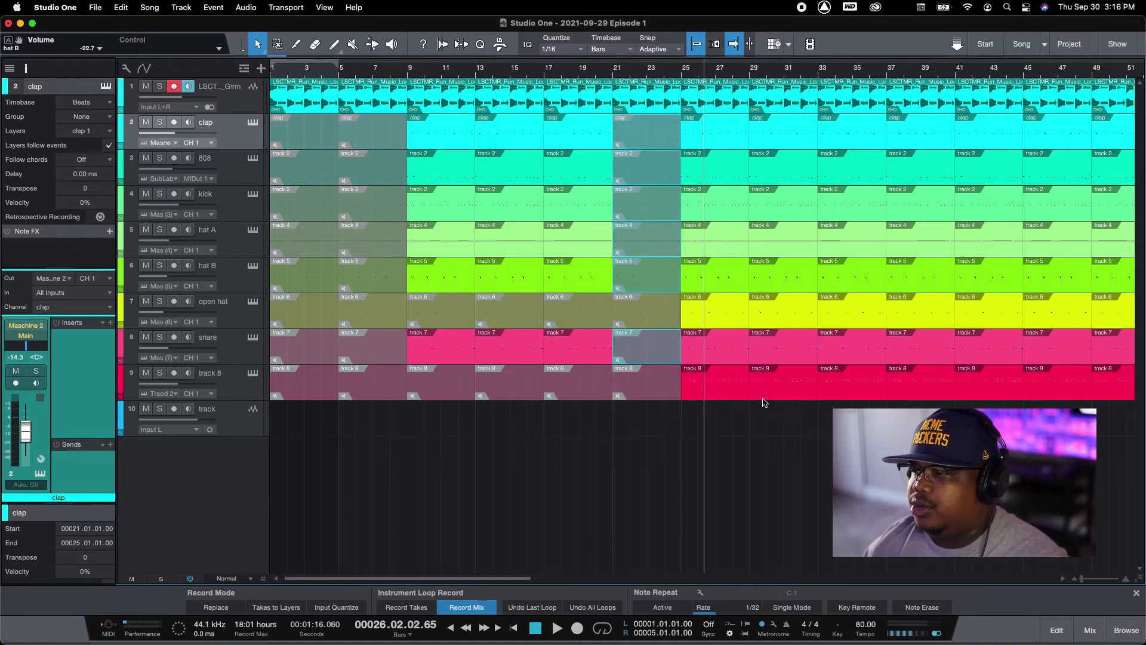
pyautogui.click(824, 78)
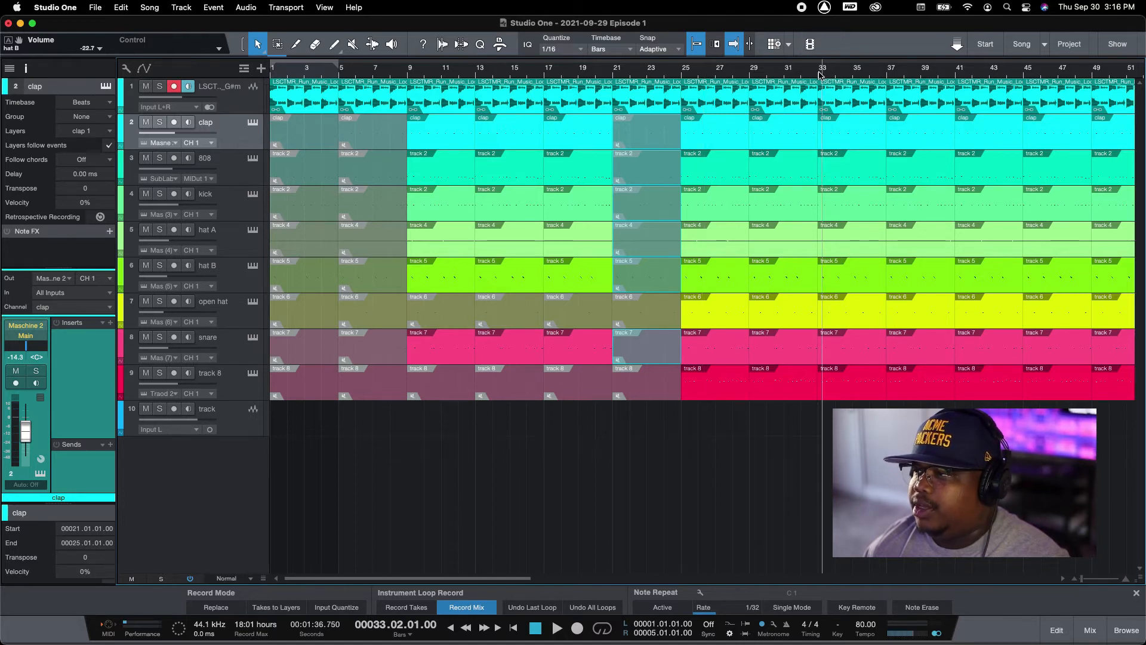
pyautogui.click(818, 75)
pyautogui.moveTo(491, 577)
pyautogui.mouseDown()
pyautogui.moveTo(520, 582)
pyautogui.moveTo(489, 580)
pyautogui.mouseUp()
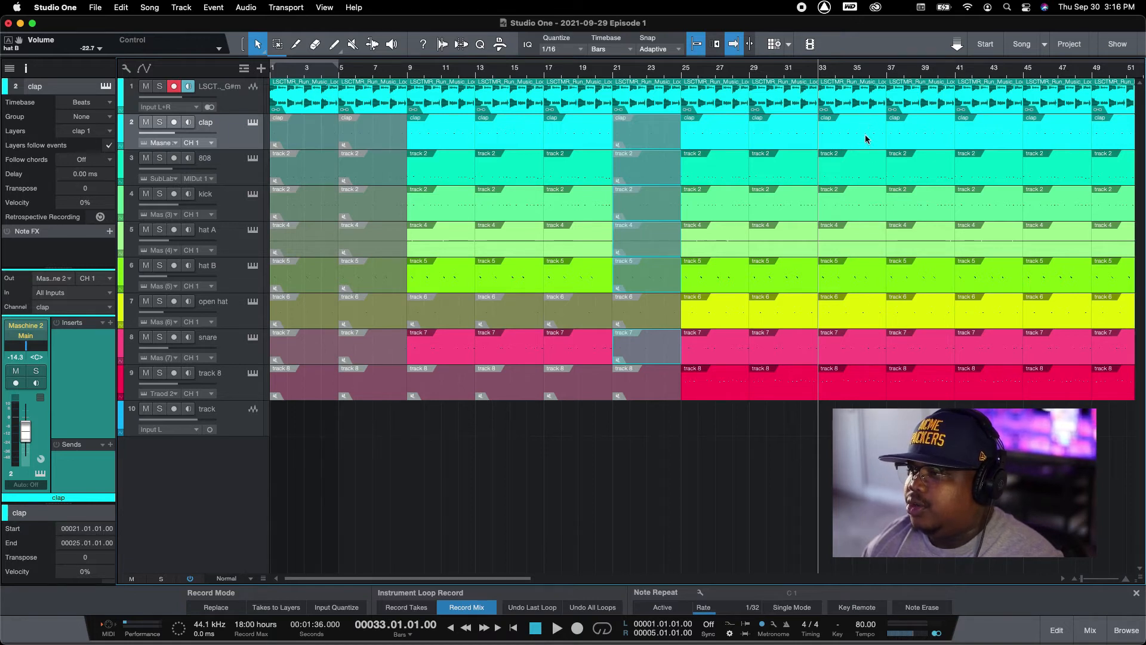
pyautogui.click(860, 403)
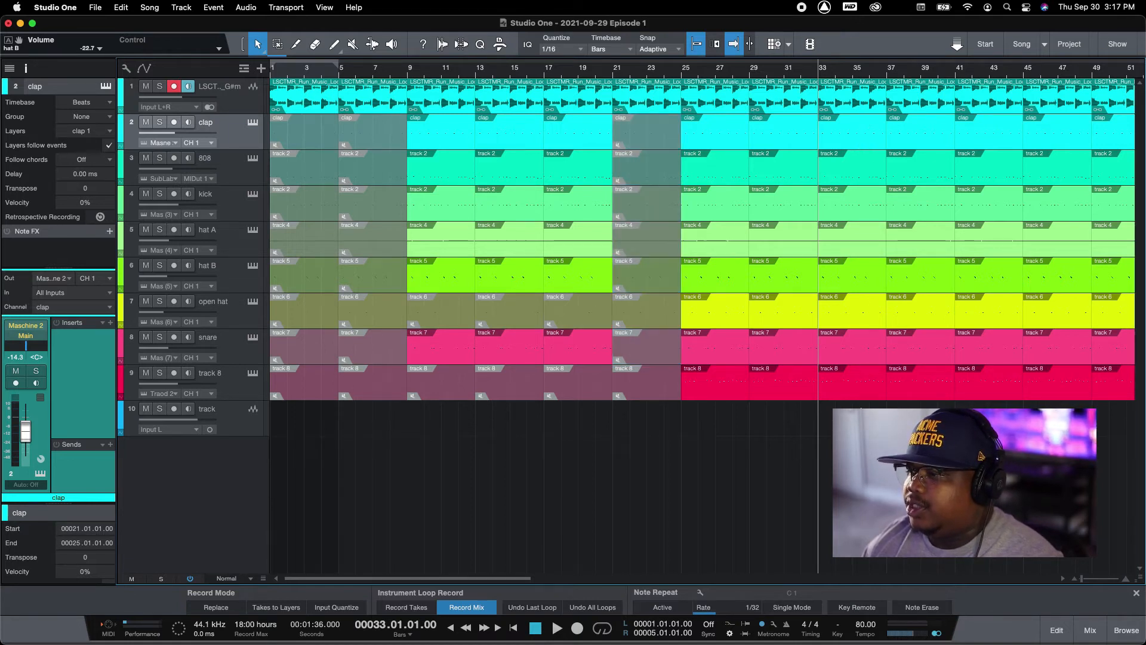
pyautogui.click(841, 141)
pyautogui.hotkey('shift', 'm')
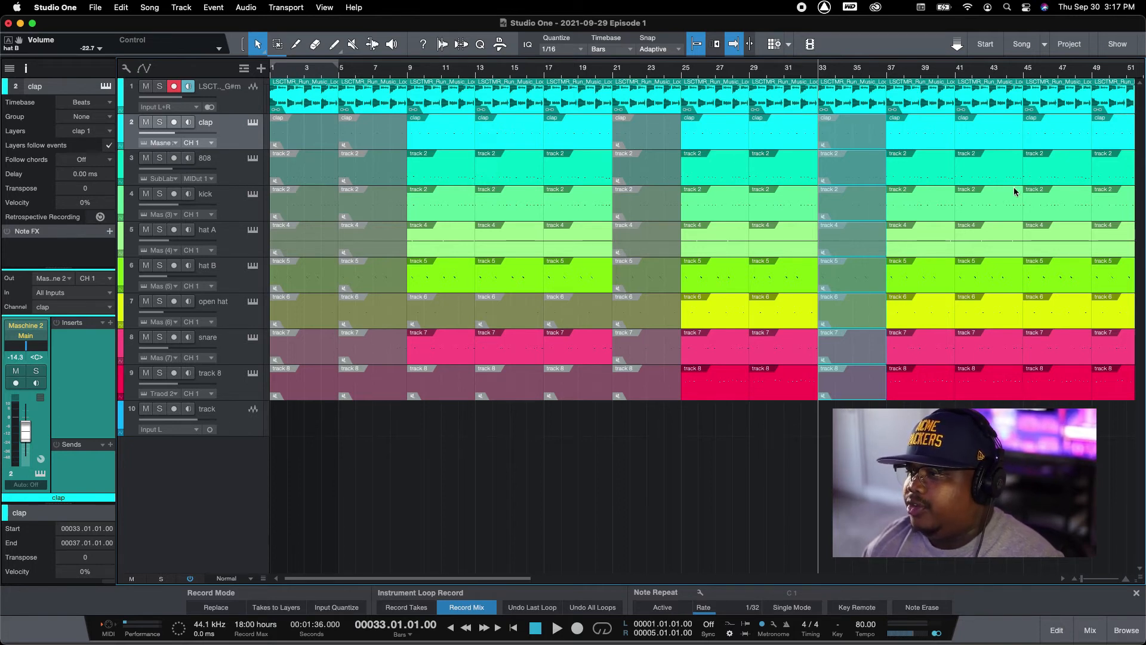
# Mute the three open hat events between bars 37 and 49.
pyautogui.moveTo(527, 582); pyautogui.dragTo(561, 582)
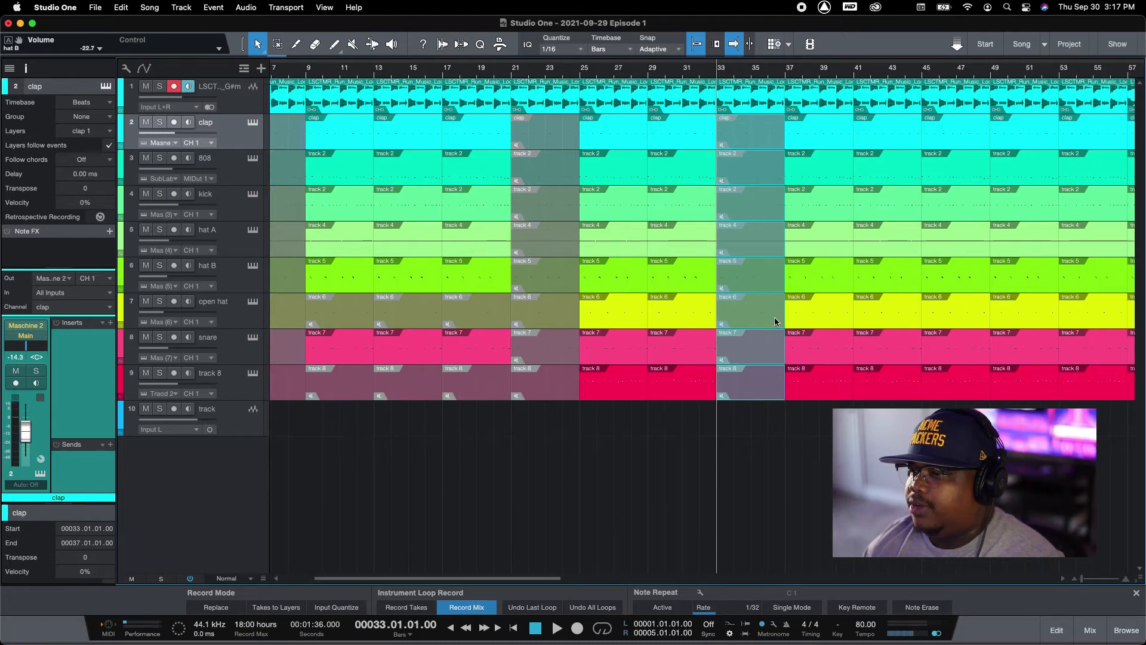
pyautogui.click(815, 314)
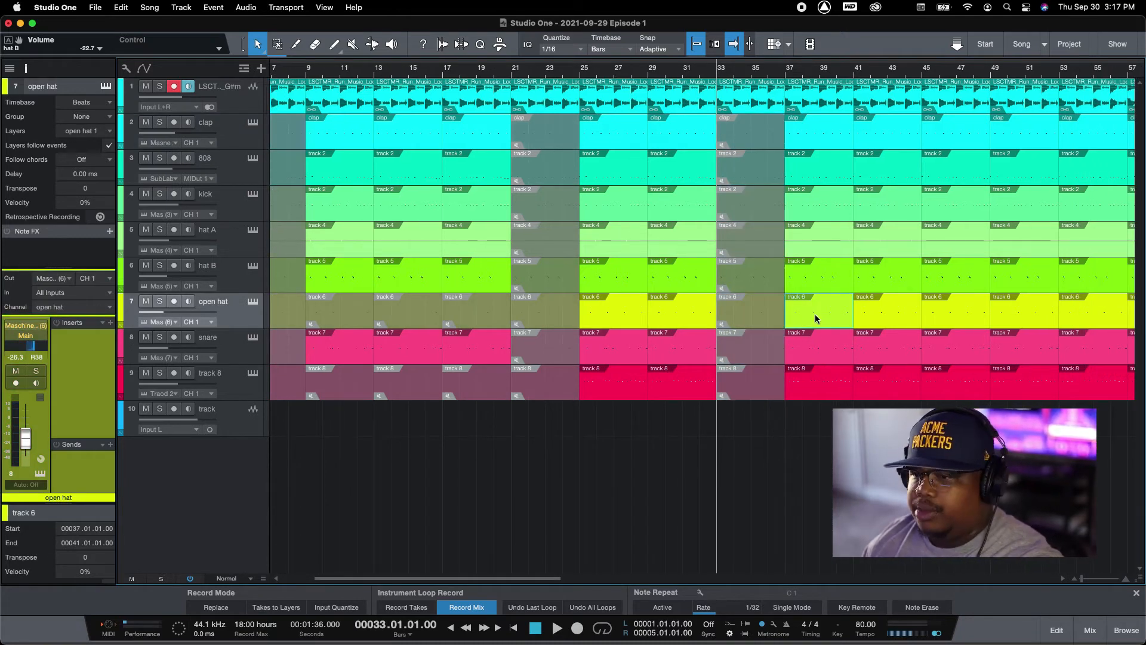
pyautogui.click(907, 317)
pyautogui.hotkey('shift', 'm')
pyautogui.click(955, 318)
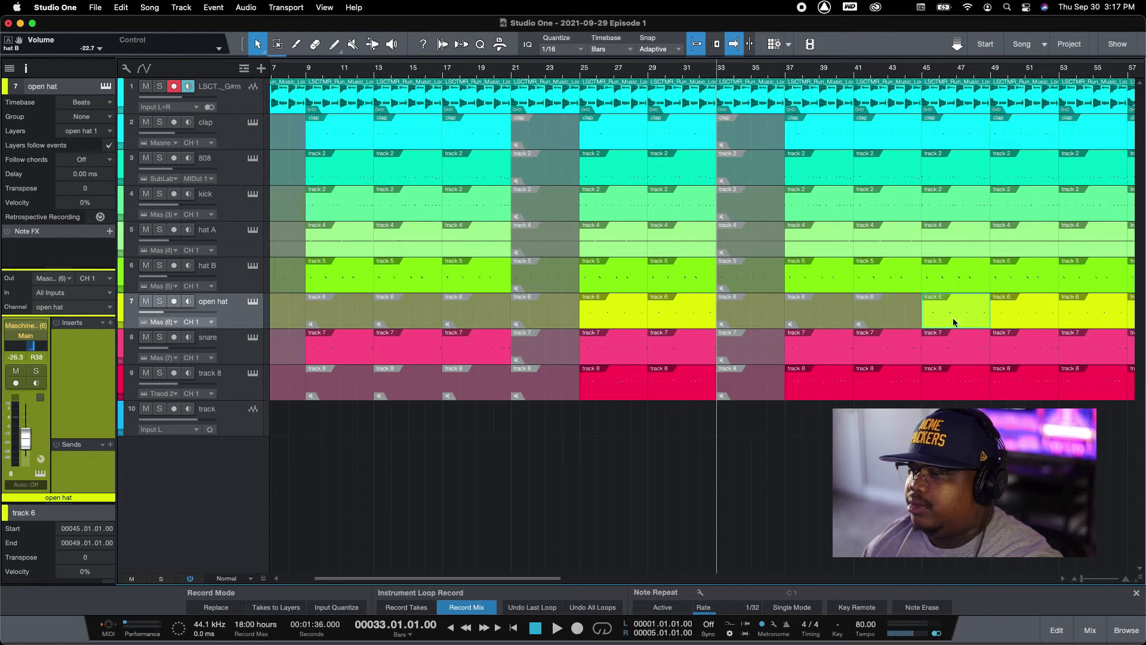
pyautogui.hotkey('shift', 'm')
# Mute the two track 8 events between bars 37 and 45.
pyautogui.click(834, 394)
pyautogui.hotkey('shift', 'm')
pyautogui.click(883, 391)
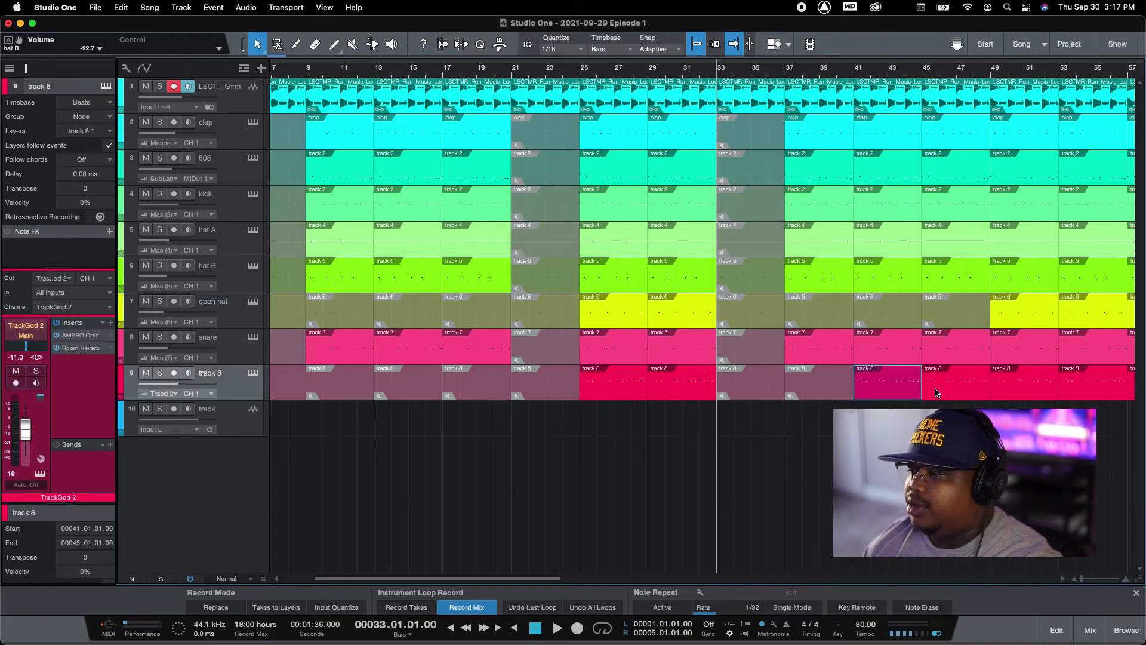
pyautogui.hotkey('shift', 'm')
pyautogui.click(945, 389)
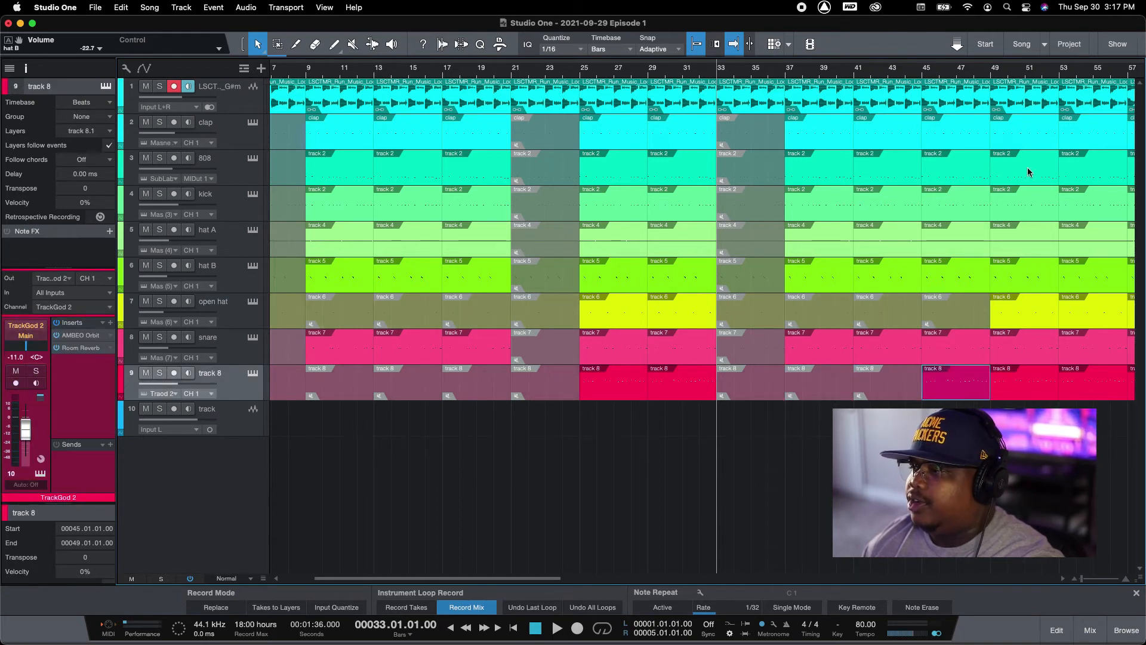
# Mute all eight instrument events from clap to track 8 between bars 49 and 53.
pyautogui.moveTo(1030, 409); pyautogui.dragTo(1014, 149)
pyautogui.hotkey('shift', 'm')
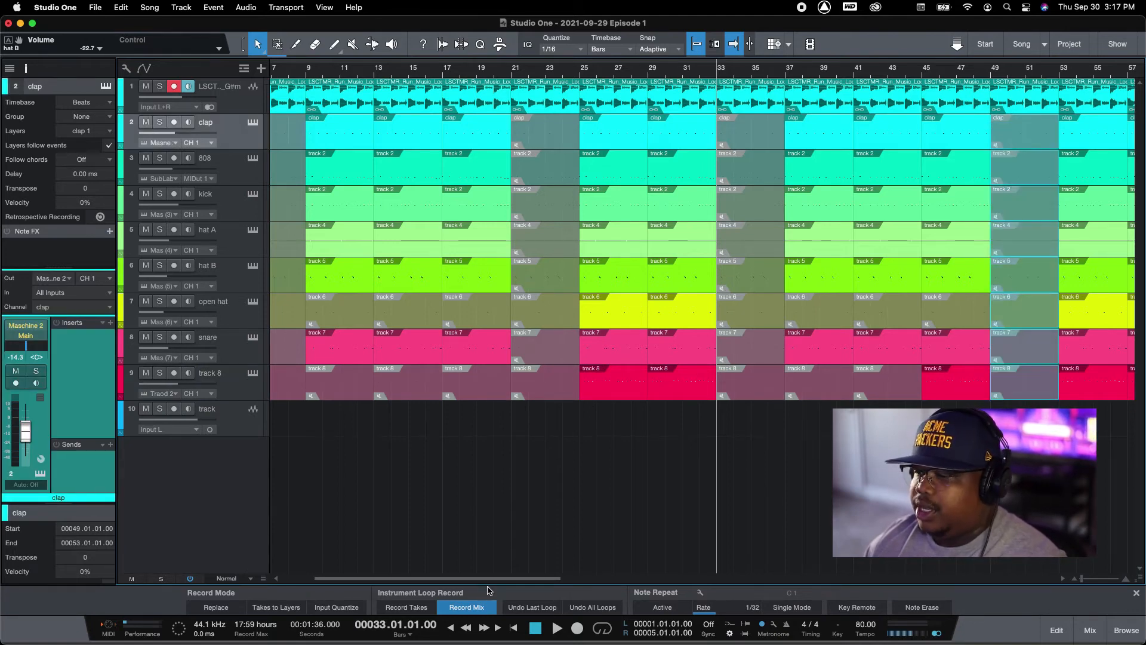
# Delete the final four-bar block, bars 61 to 65, on the music loop and all instrument tracks.
pyautogui.moveTo(496, 577); pyautogui.dragTo(434, 581)
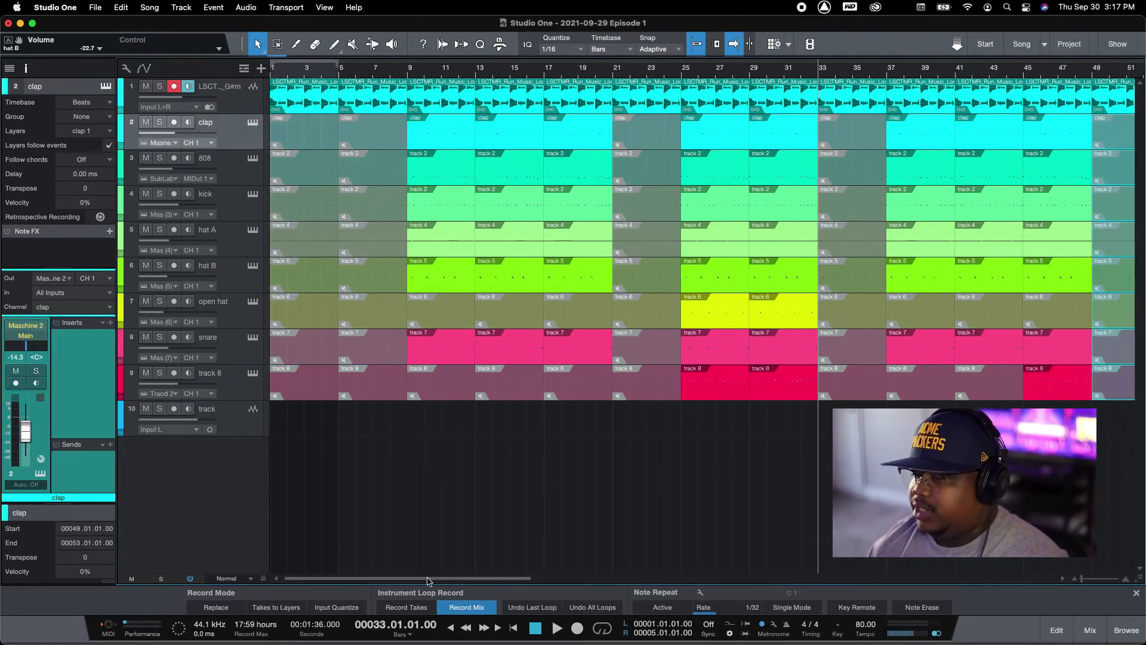
pyautogui.press('w')
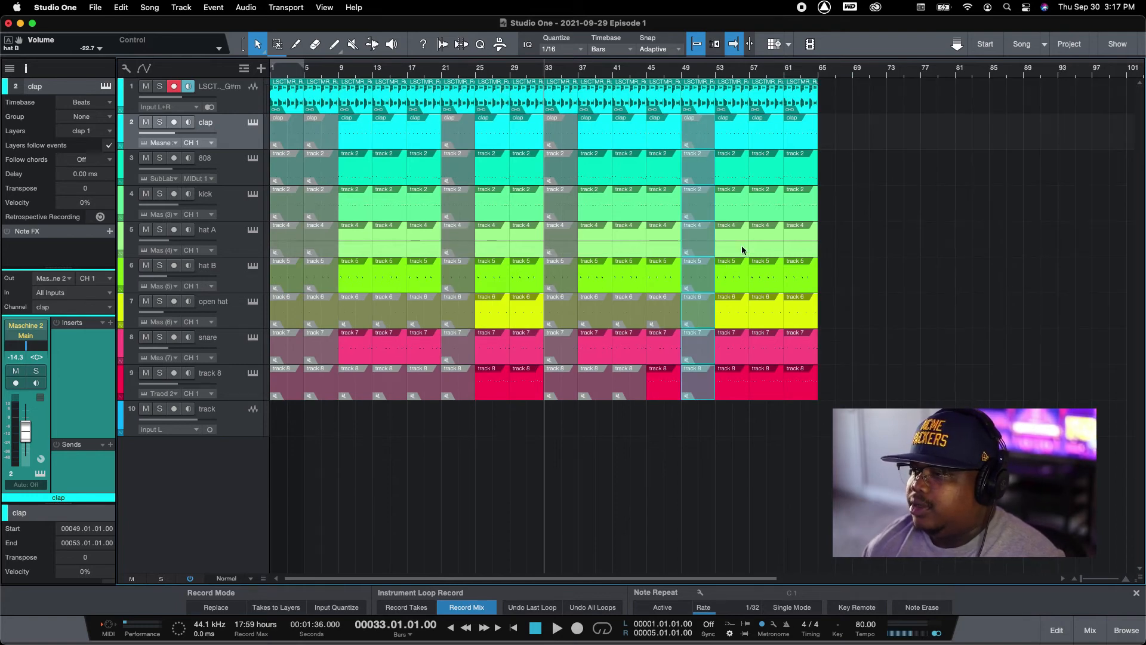
pyautogui.moveTo(834, 109); pyautogui.dragTo(801, 391)
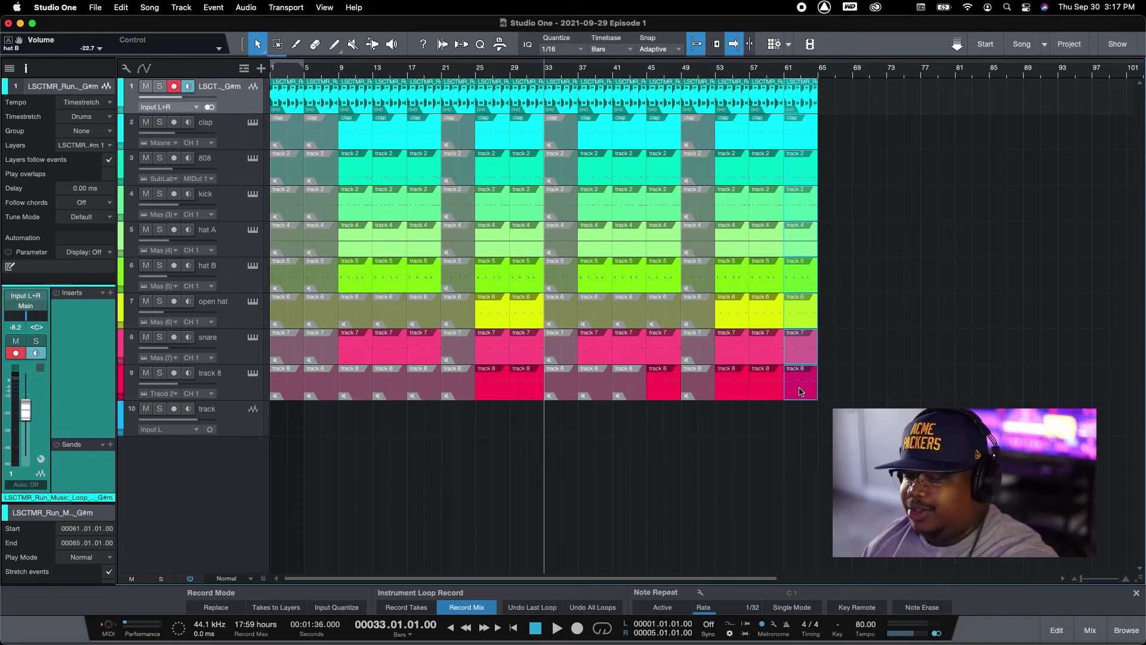
pyautogui.press('Delete')
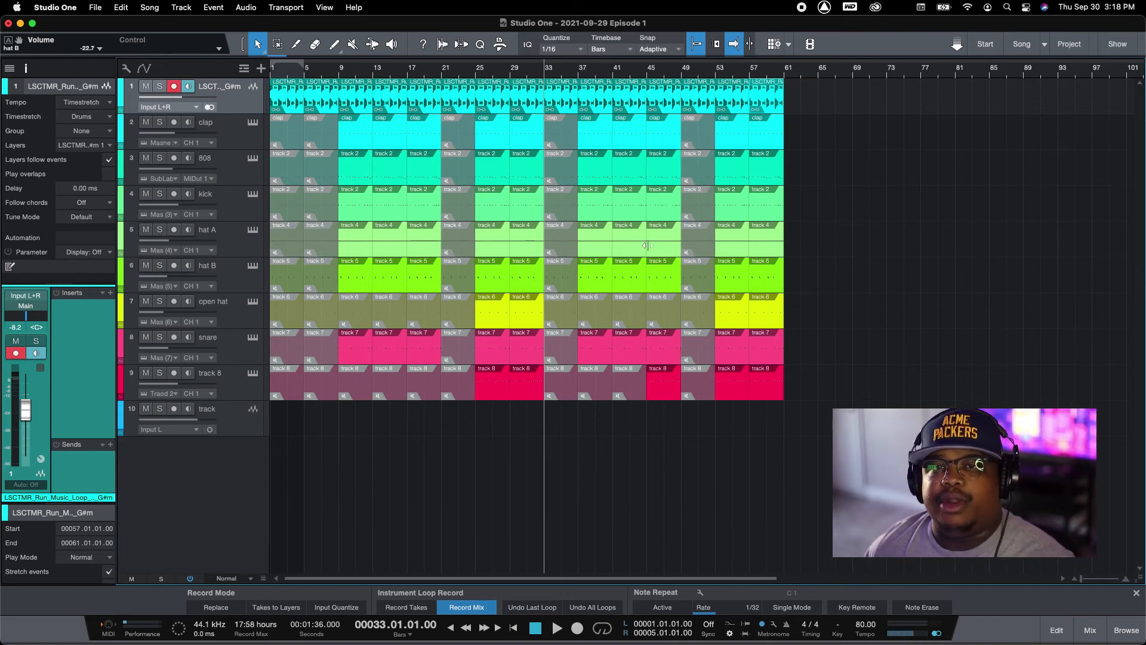
# Toggle the open hat event between bars 21 and 25 to unmuted and back to muted.
pyautogui.click(456, 320)
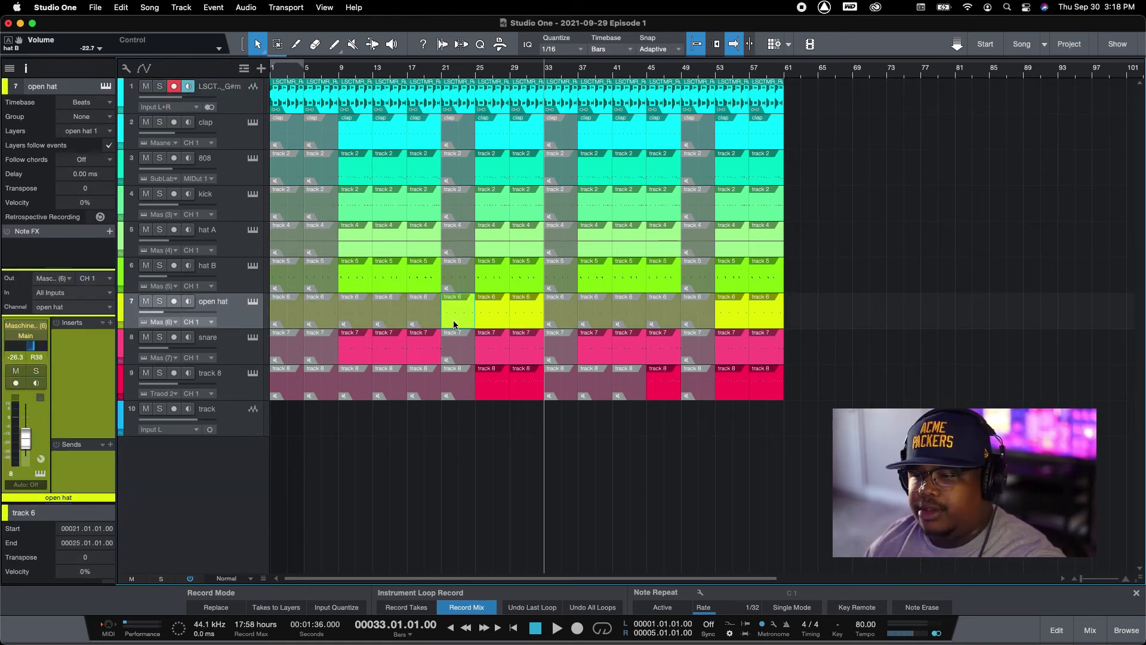
pyautogui.hotkey('shift', 'm')
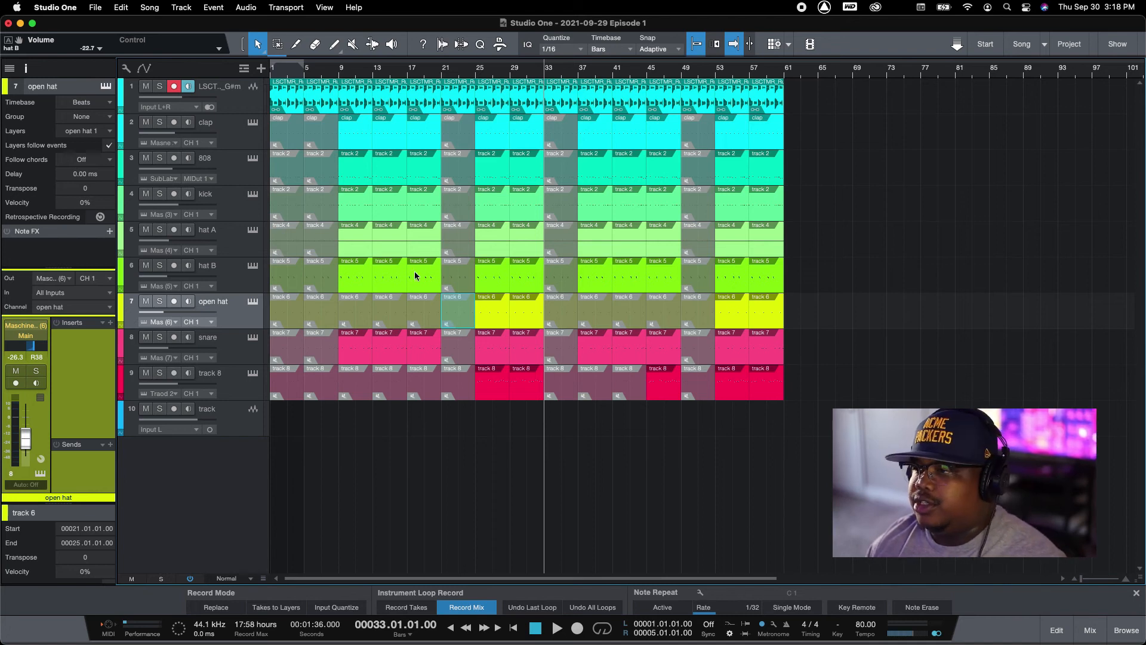